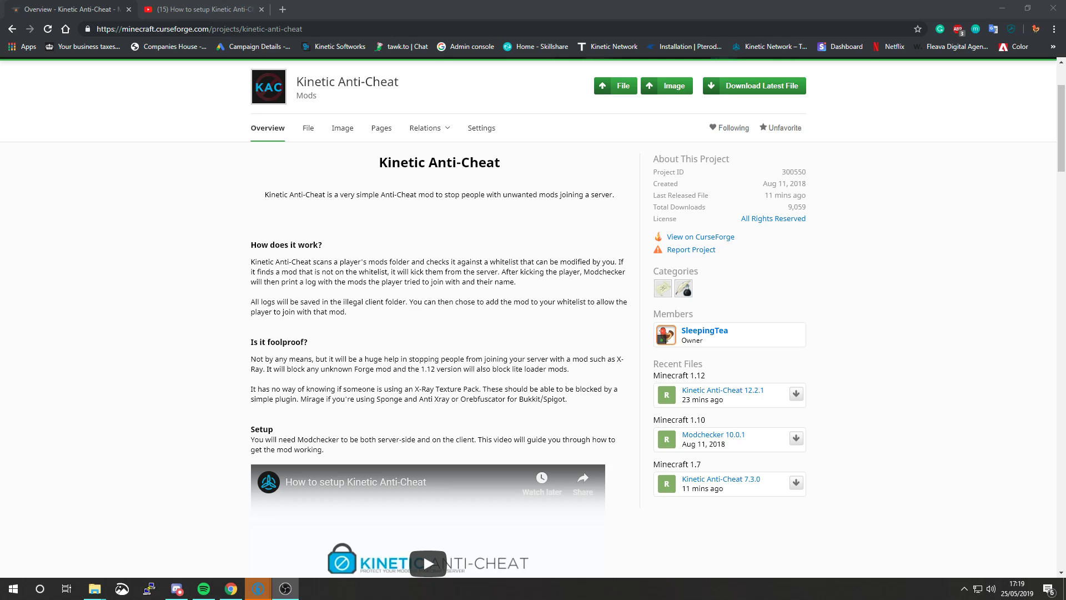
Check the Kinetic Anti-Cheat setup video on YouTube and return to the mod's CurseForge project page.
scroll(444, 462, down, 1)
click(208, 8)
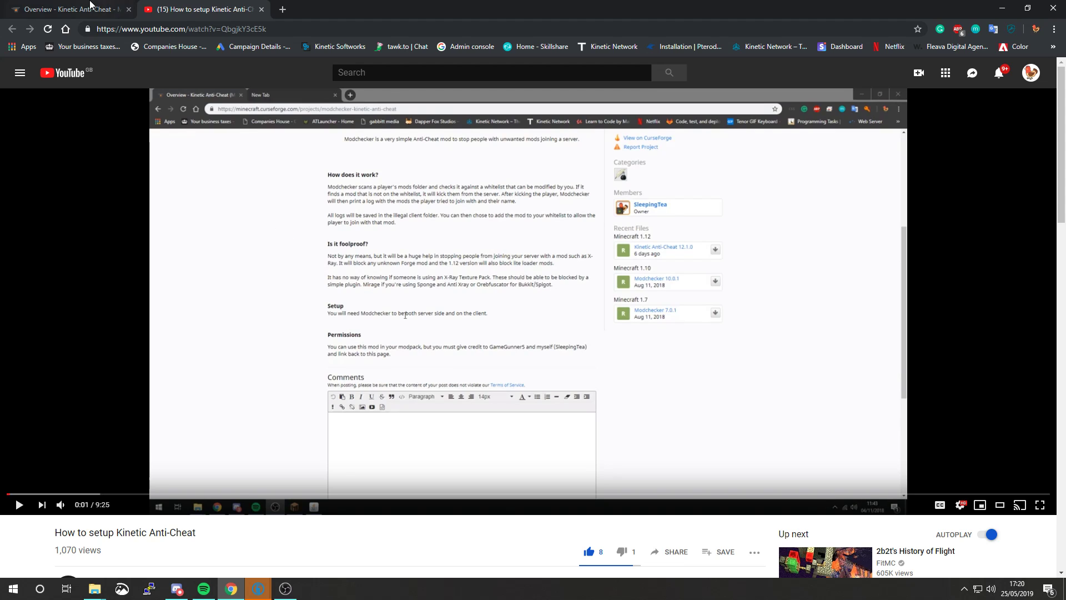
click(92, 7)
scroll(429, 344, up, 3)
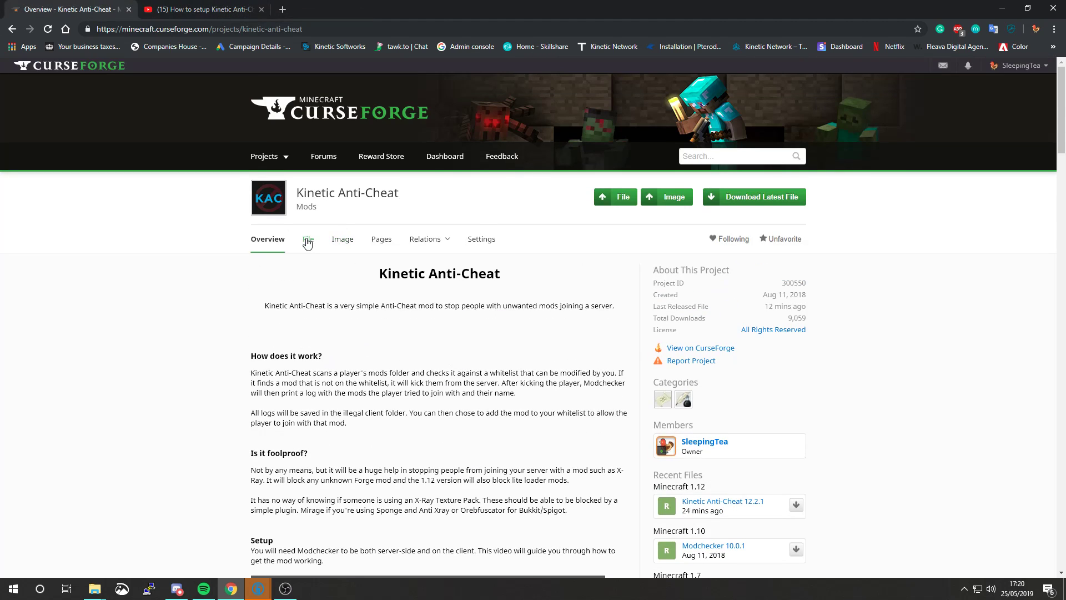
Review the project's list of released files, return to the overview and read the mod description.
click(306, 242)
scroll(476, 247, down, 2)
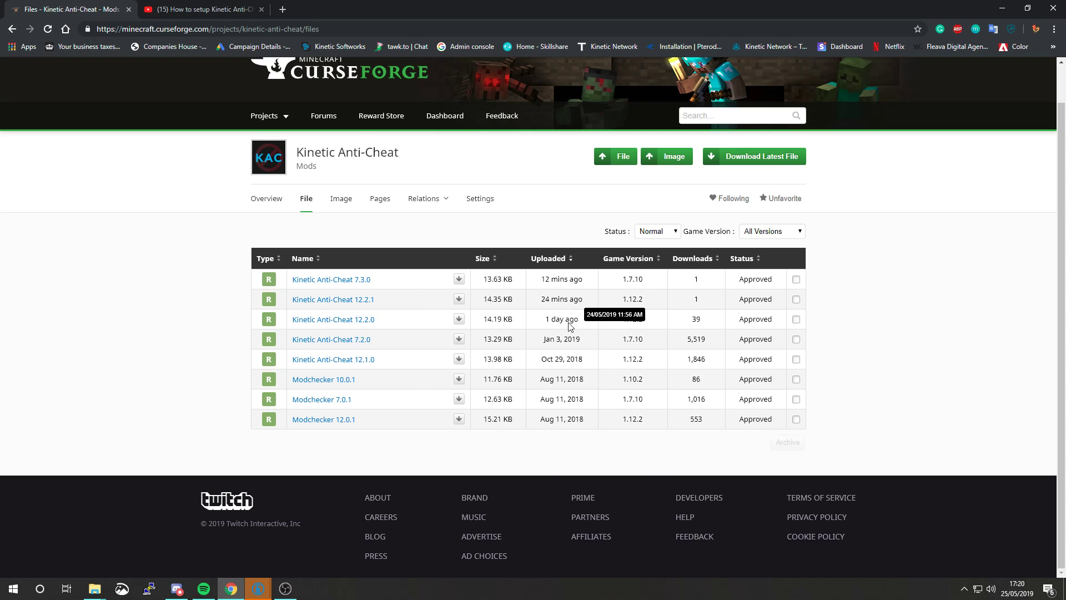
click(267, 201)
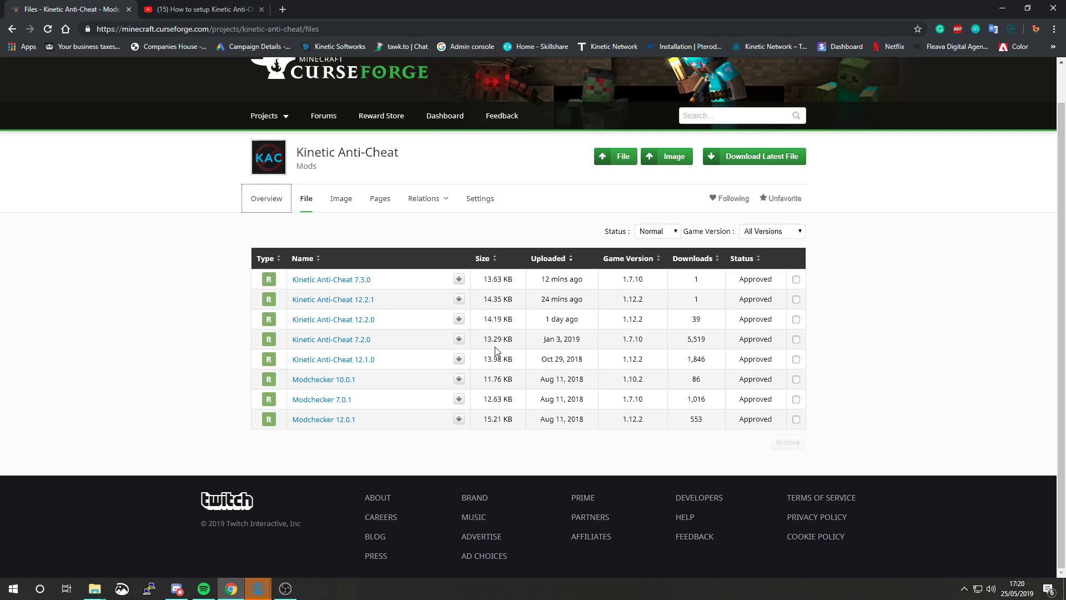
click(269, 202)
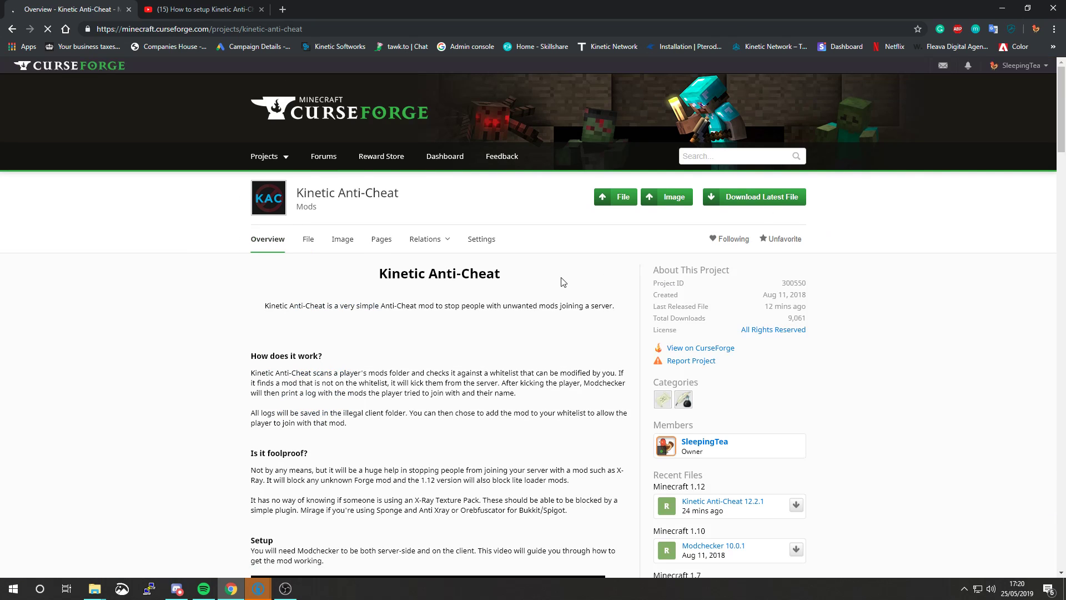
click(483, 248)
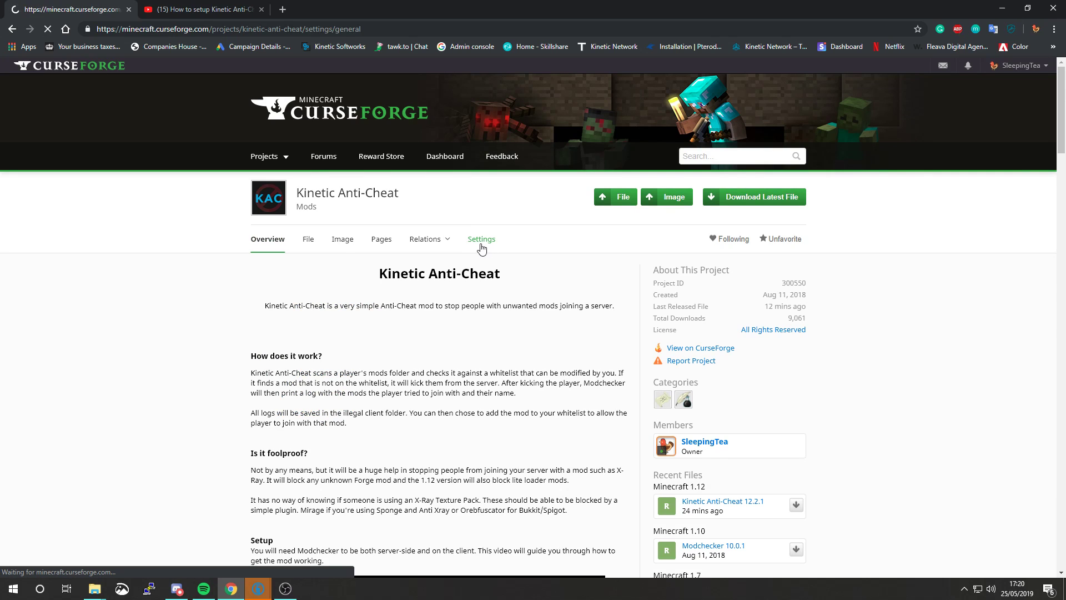
click(269, 245)
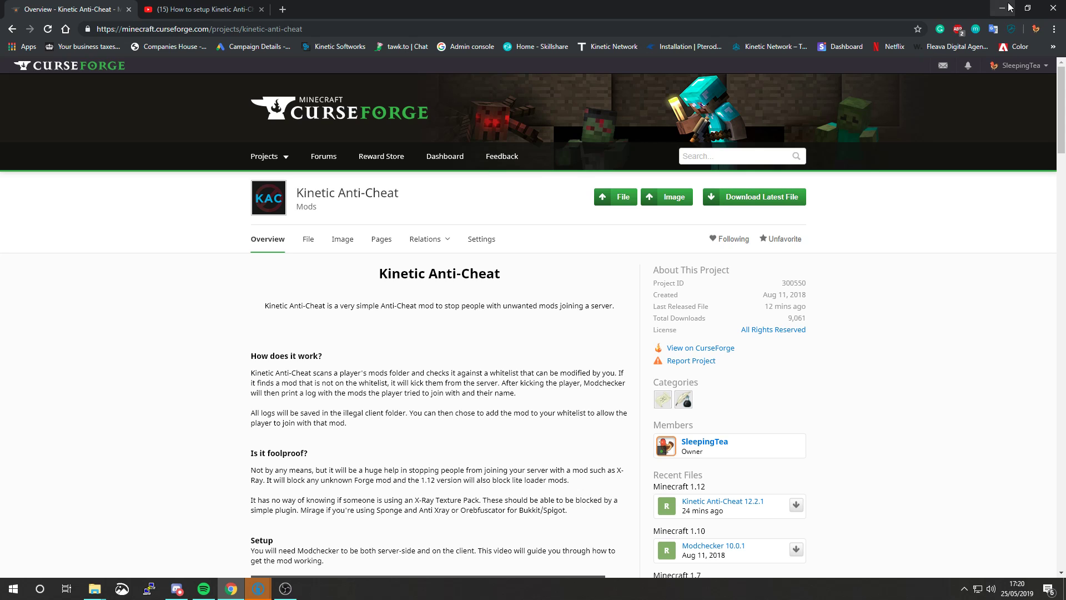
scroll(327, 336, down, 3)
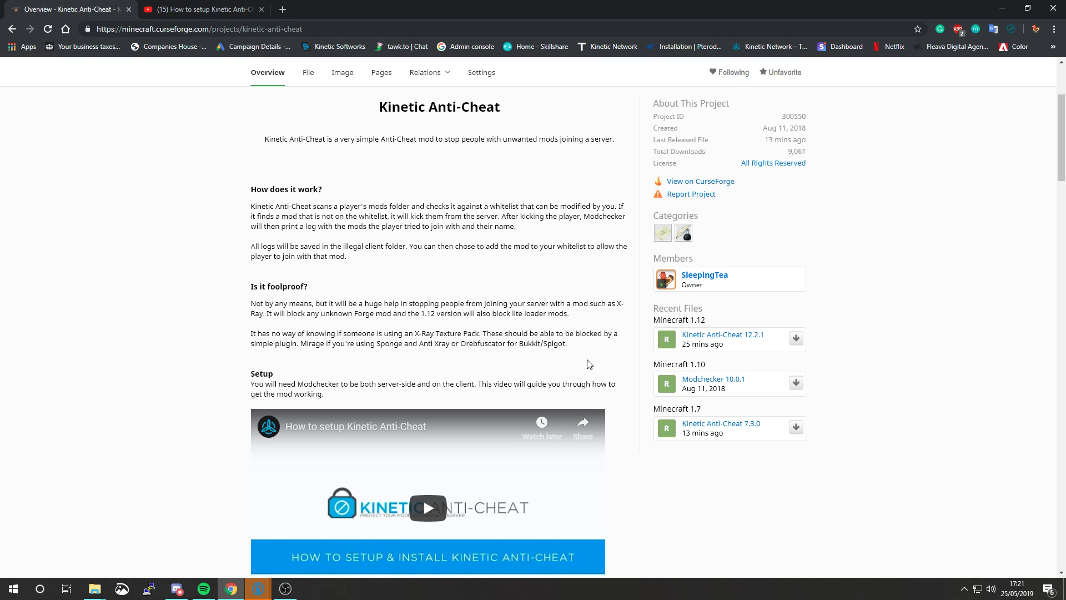
Minimize the browser, both folder windows and the Technic Launcher to clear the desktop.
click(1002, 9)
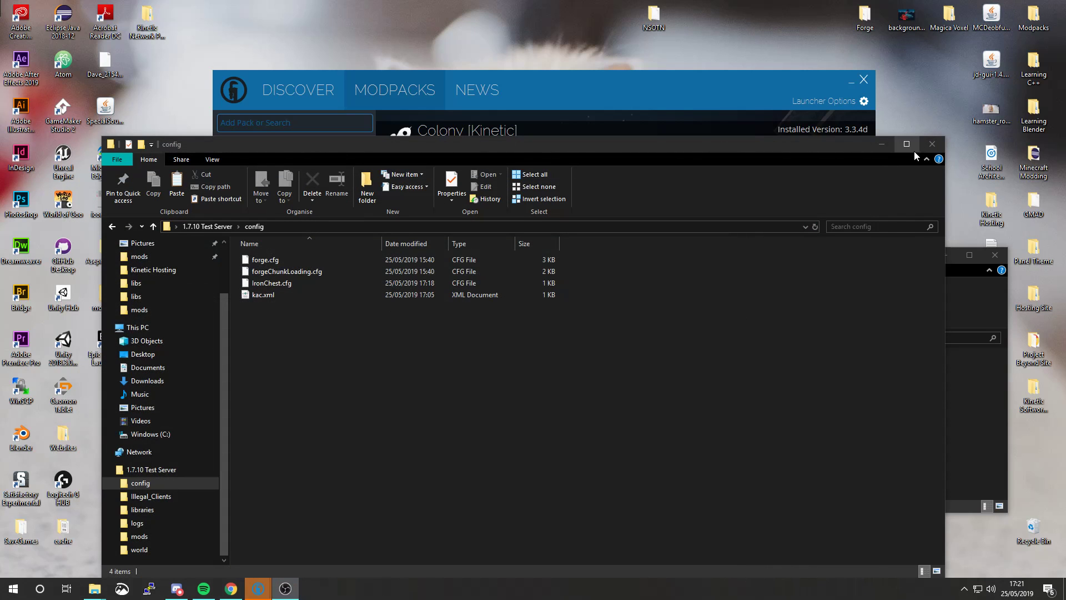
click(881, 144)
click(947, 256)
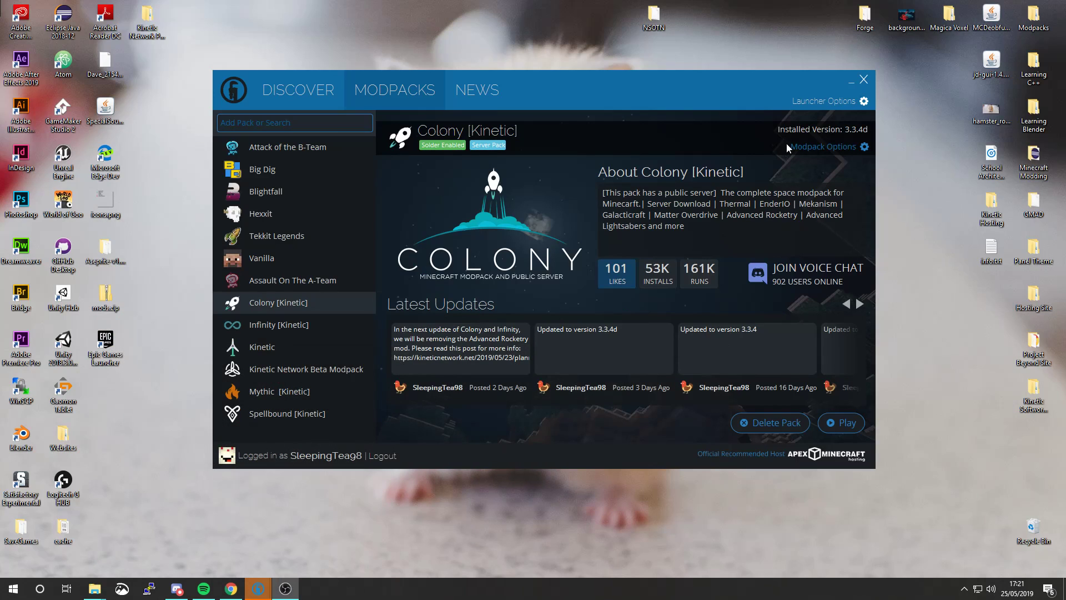
click(852, 88)
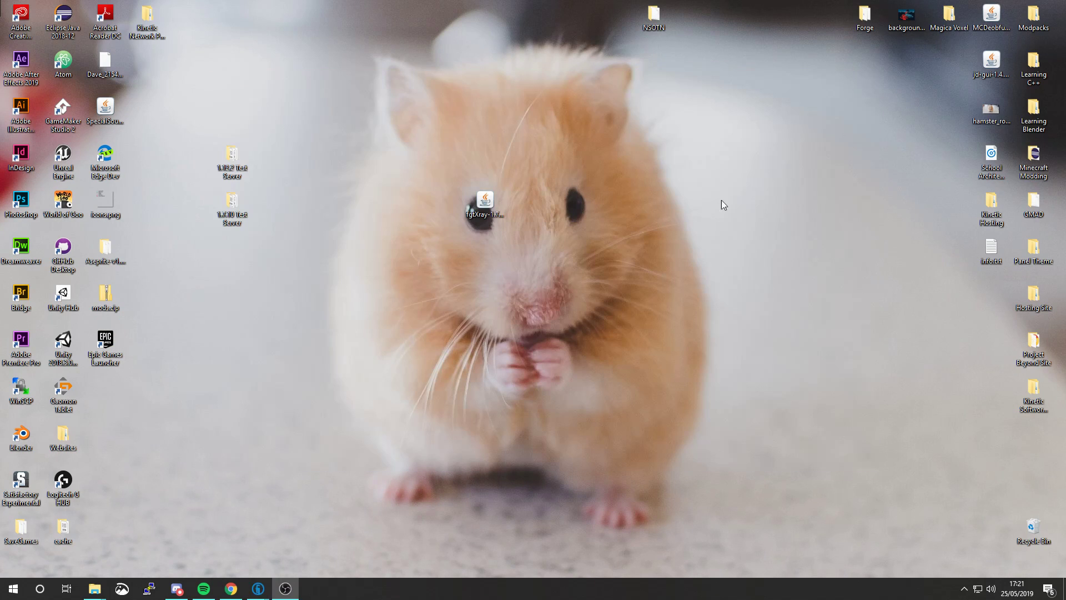
Open the mods folder inside the 1.7.10 Test Server folder on the desktop.
double_click(233, 211)
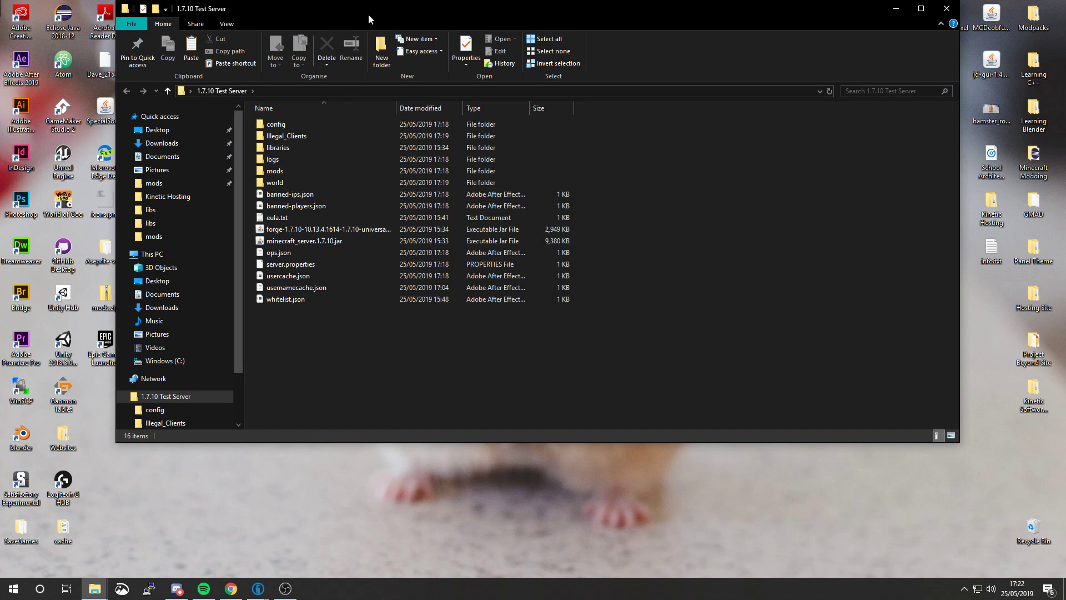
drag(370, 20, 438, 59)
double_click(369, 214)
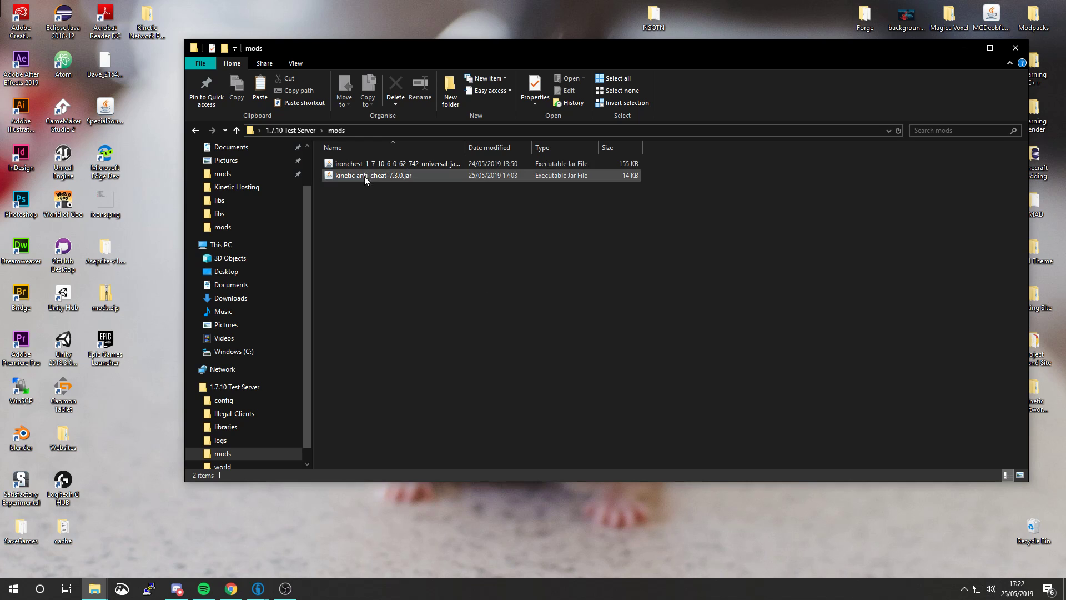
Move the fgtXray jar on the desktop clear of the mods folder window so both can be seen.
drag(655, 49, 582, 209)
drag(485, 197, 614, 106)
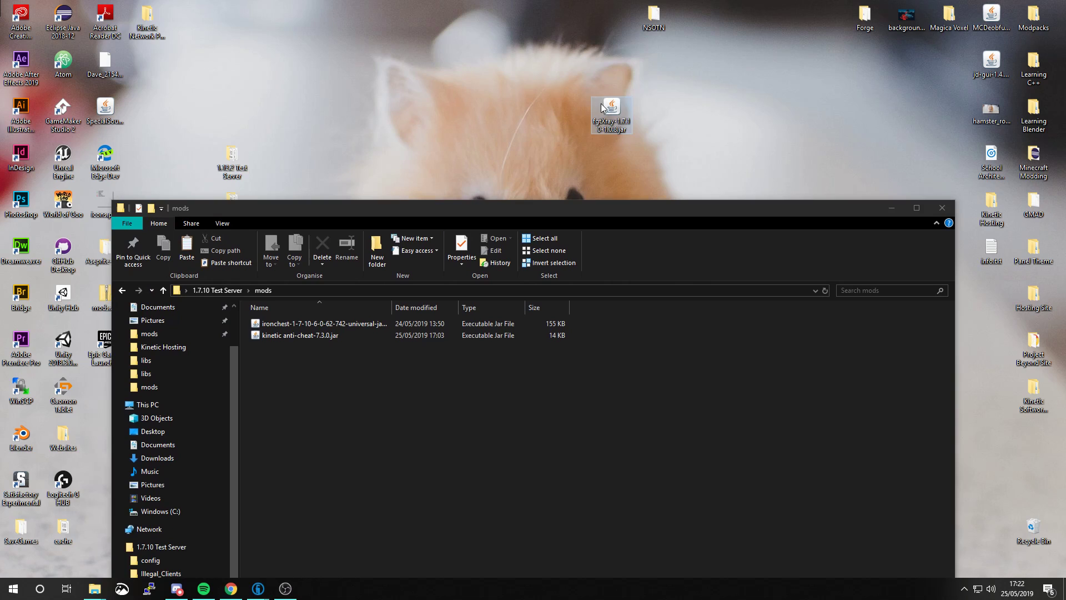
drag(614, 214, 644, 166)
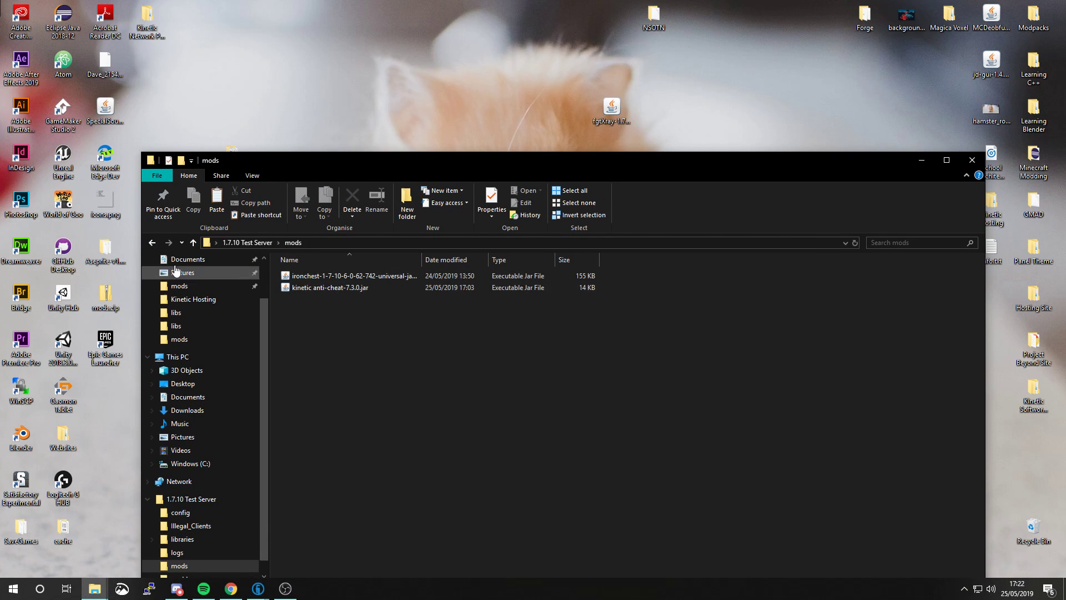
Return to the 1.7.10 Test Server folder and start the server with the Forge 1.7.10 universal jar.
click(151, 243)
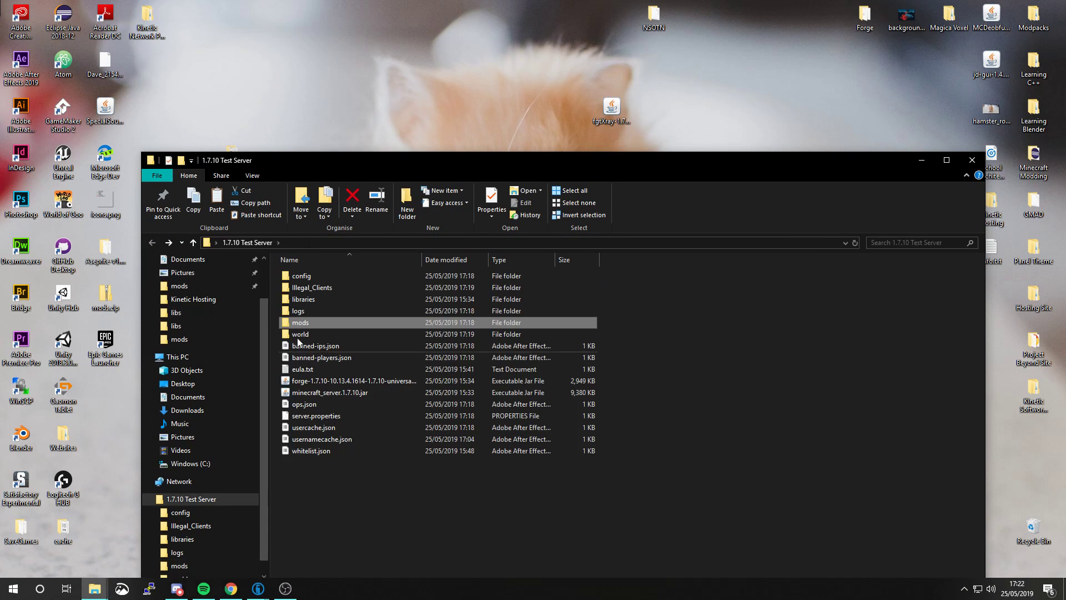
double_click(356, 381)
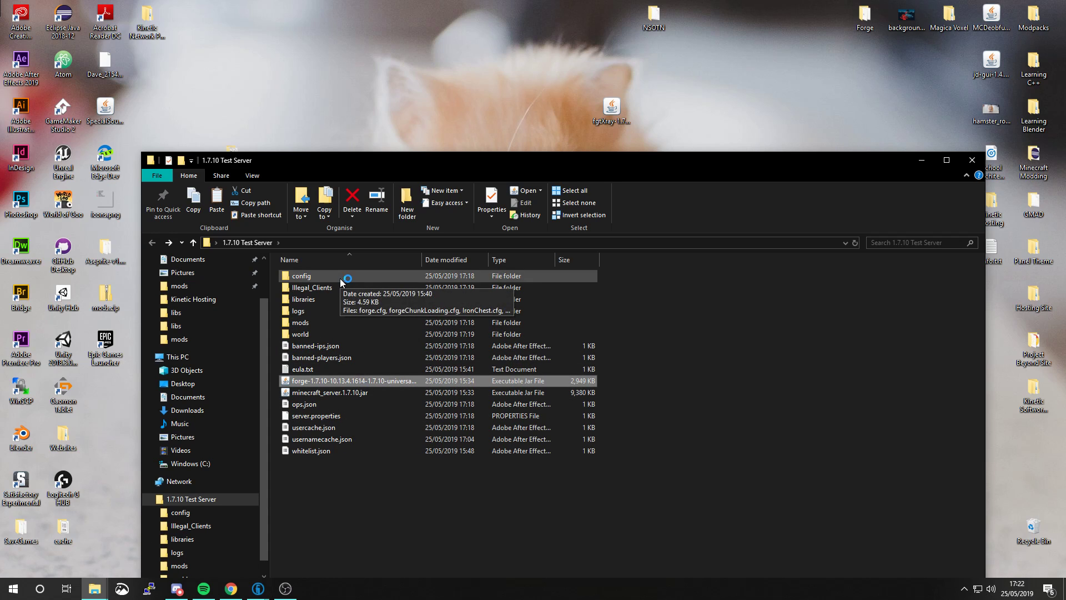
Check the mods folder of the Colony [Kinetic] modpack through its options in the Technic Launcher, and close both.
mouse_move(260, 591)
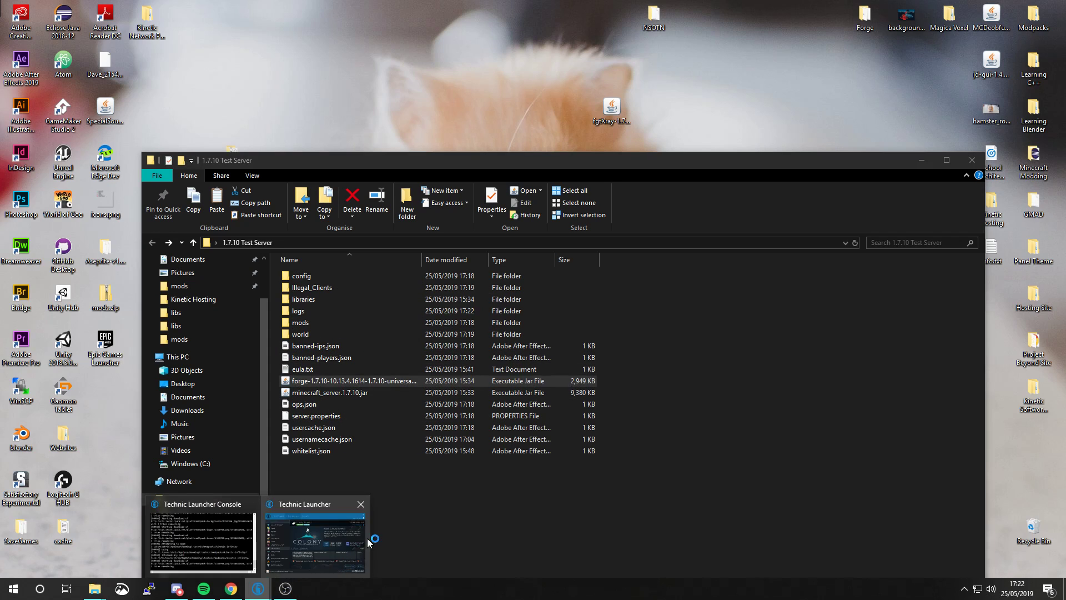
click(355, 550)
click(865, 147)
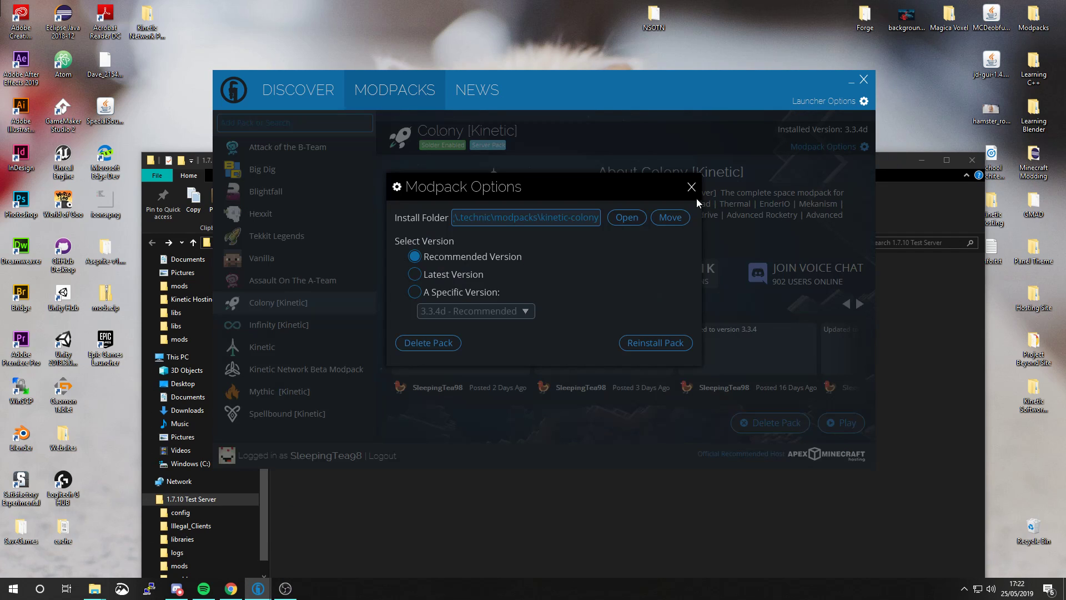
click(626, 218)
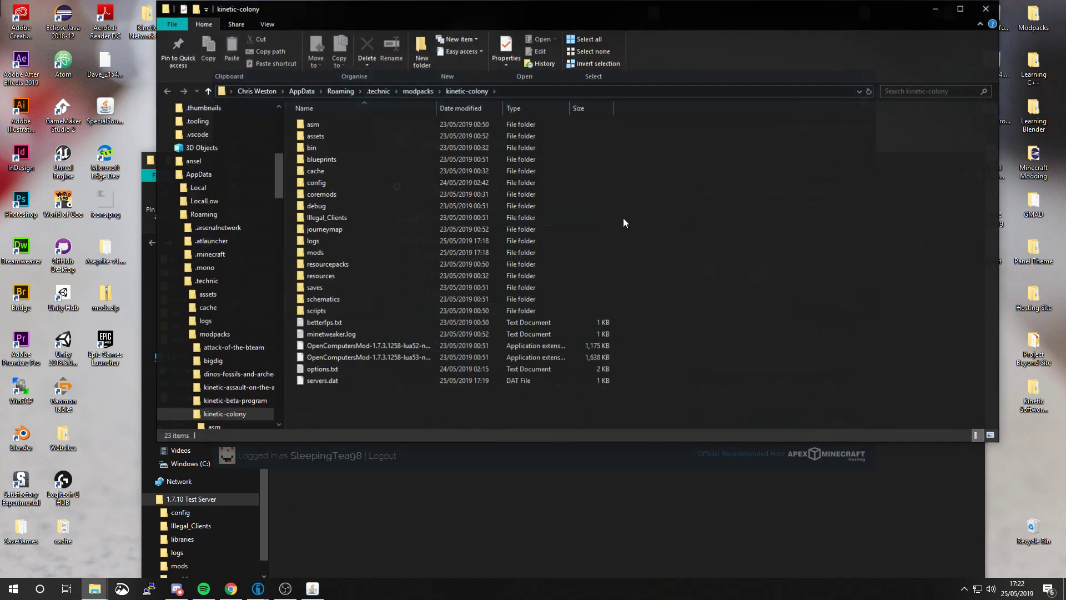
double_click(342, 252)
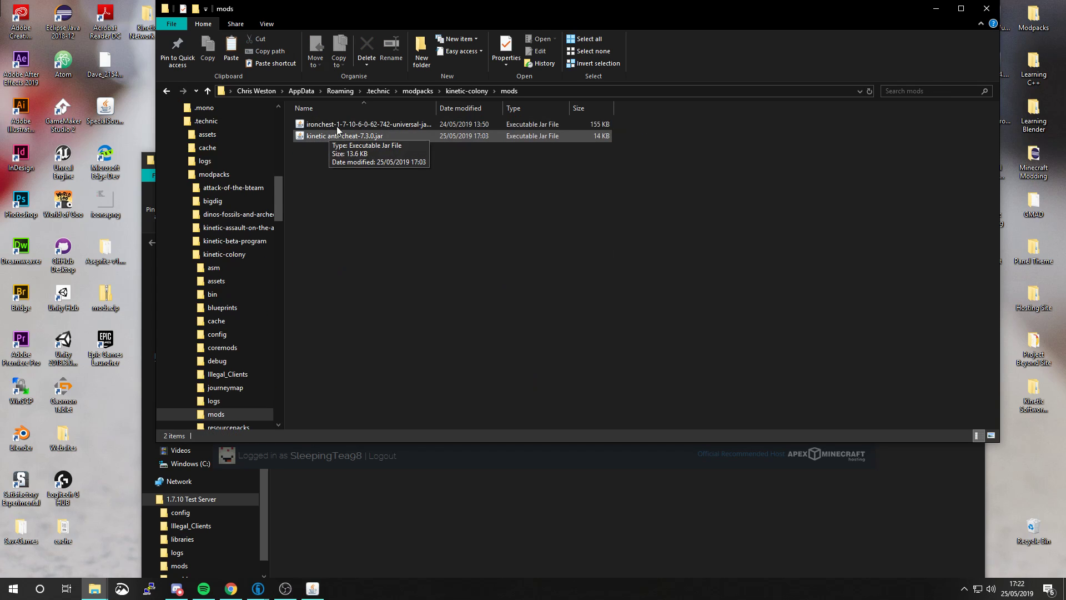
click(986, 8)
click(691, 187)
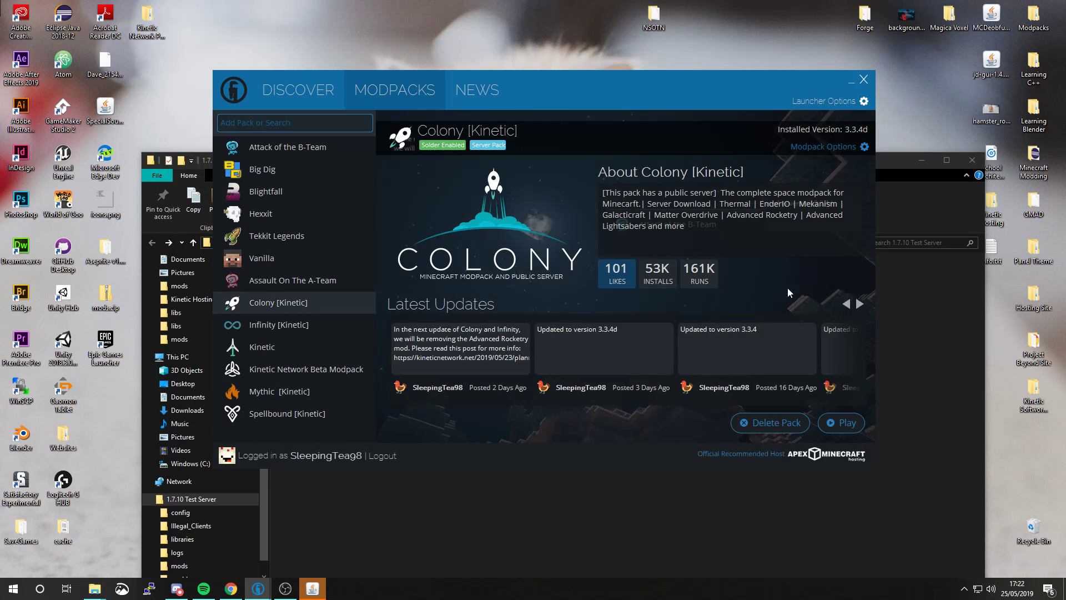
Launch the Colony [Kinetic] modpack and bring up the Minecraft server window.
click(841, 423)
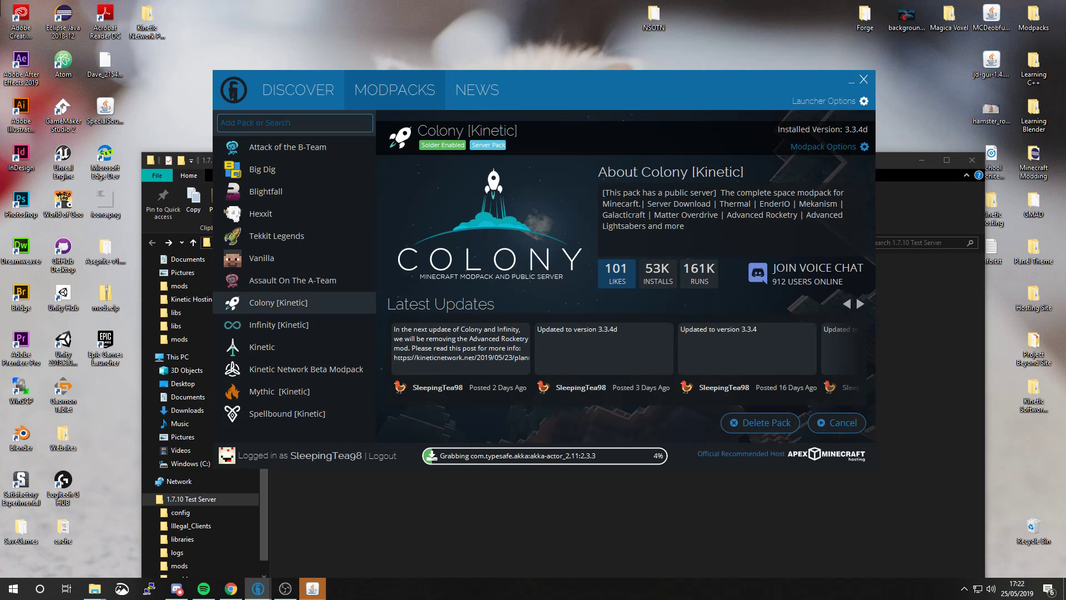
click(313, 588)
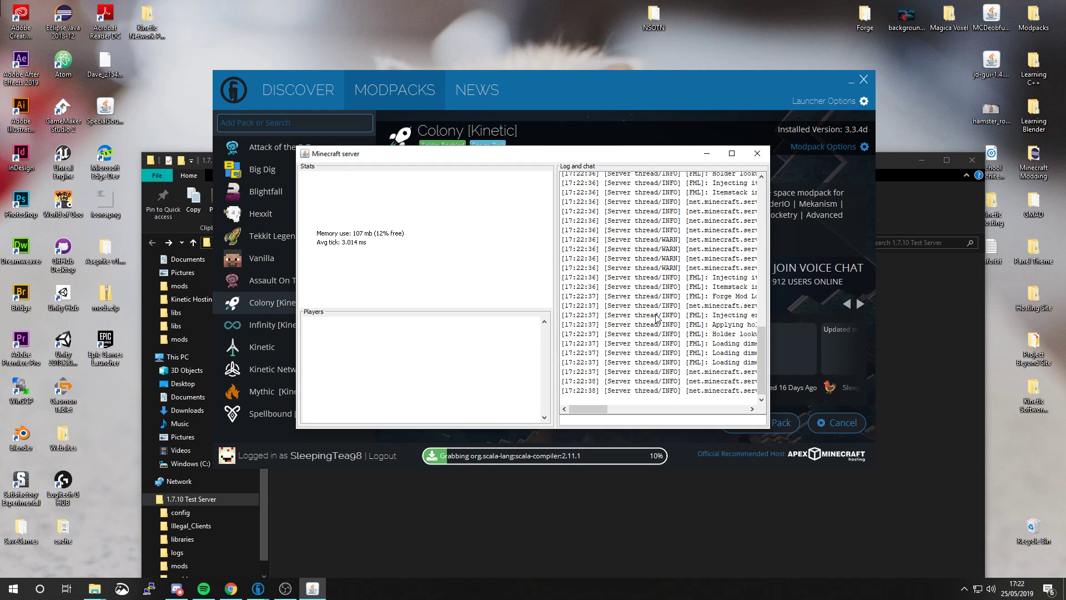
Check the test server's Illegal_Clients folder and open kac.xml from its config folder in Notepad++.
click(907, 326)
drag(416, 167, 424, 73)
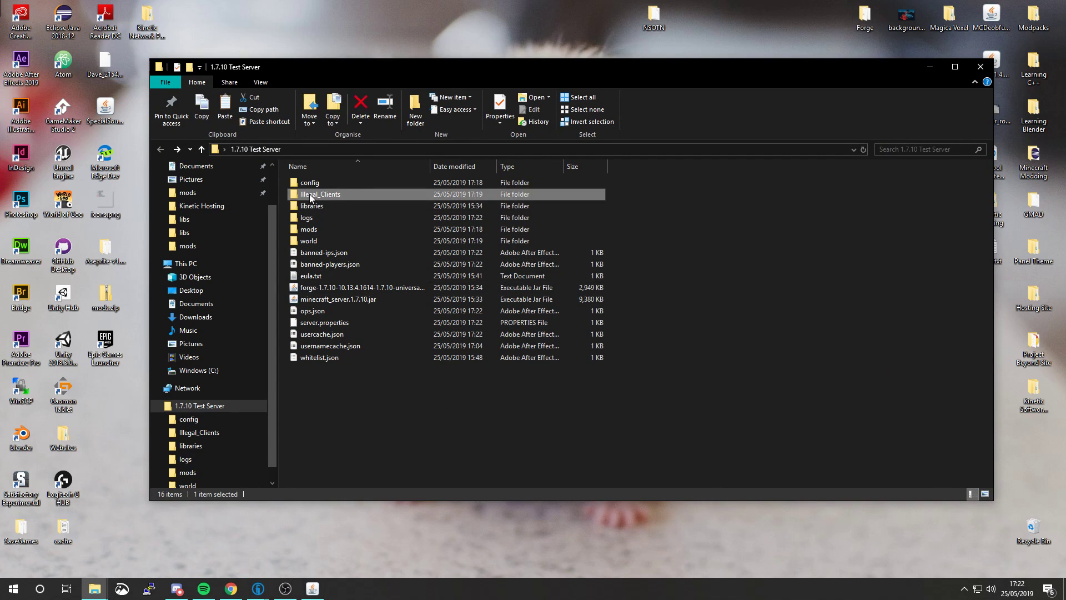
double_click(311, 196)
click(160, 150)
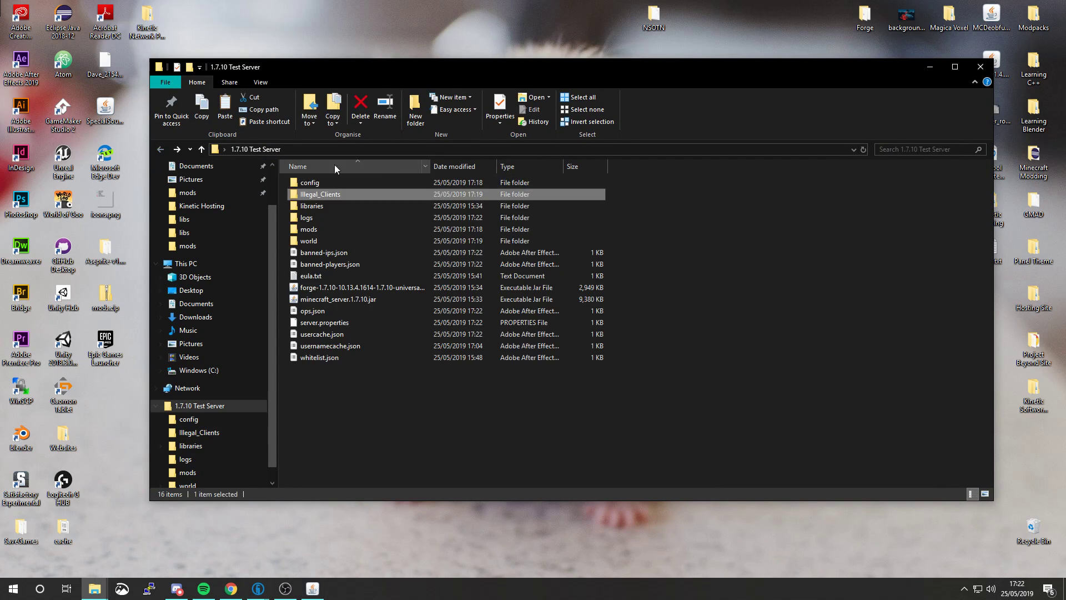
double_click(309, 184)
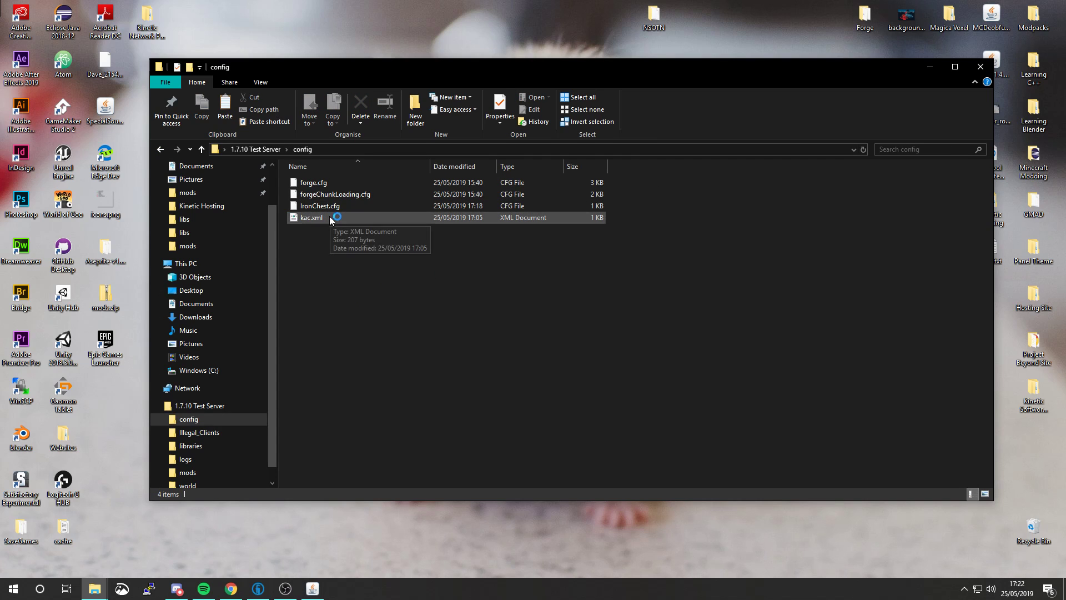
right_click(311, 218)
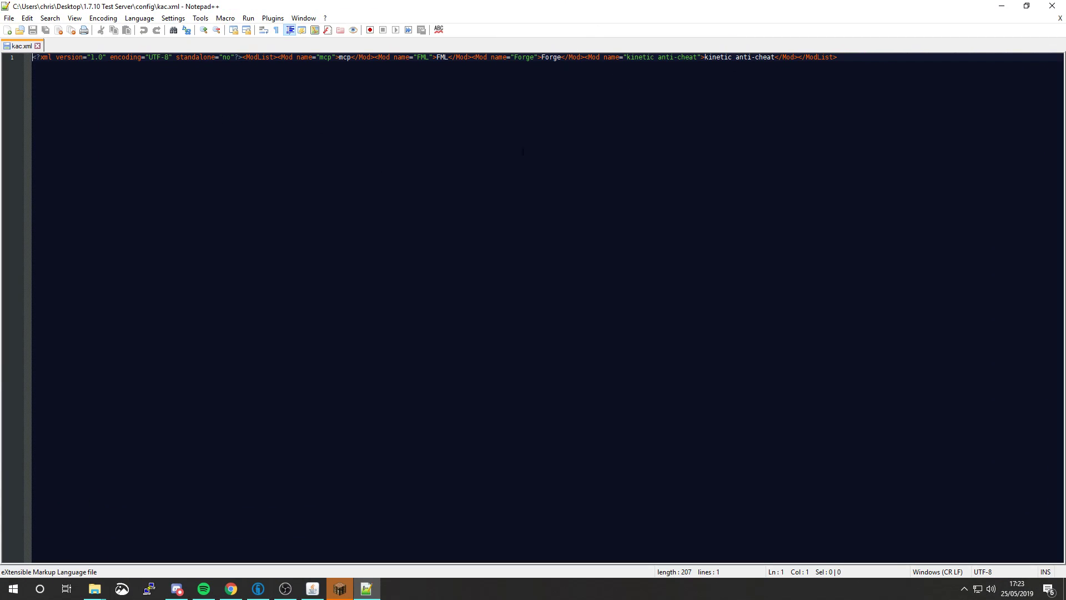
Break the whitelist XML into separate lines for the mcp, FML, Forge and kinetic anti-cheat entries and the closing ModList tag.
click(276, 58)
key(Return)
click(130, 65)
key(Return)
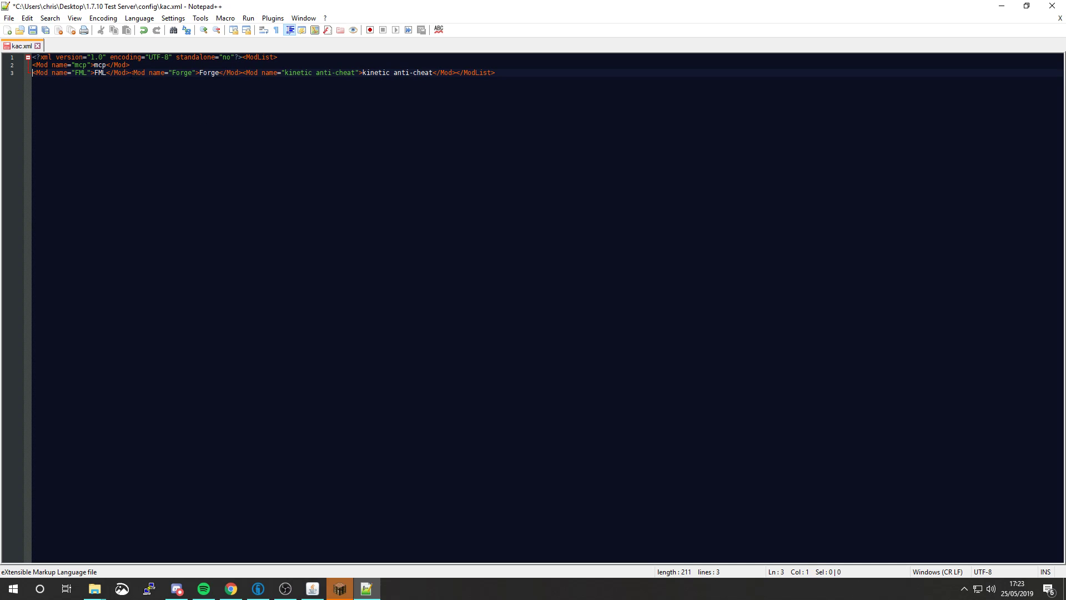
click(130, 73)
key(Return)
click(144, 80)
key(Return)
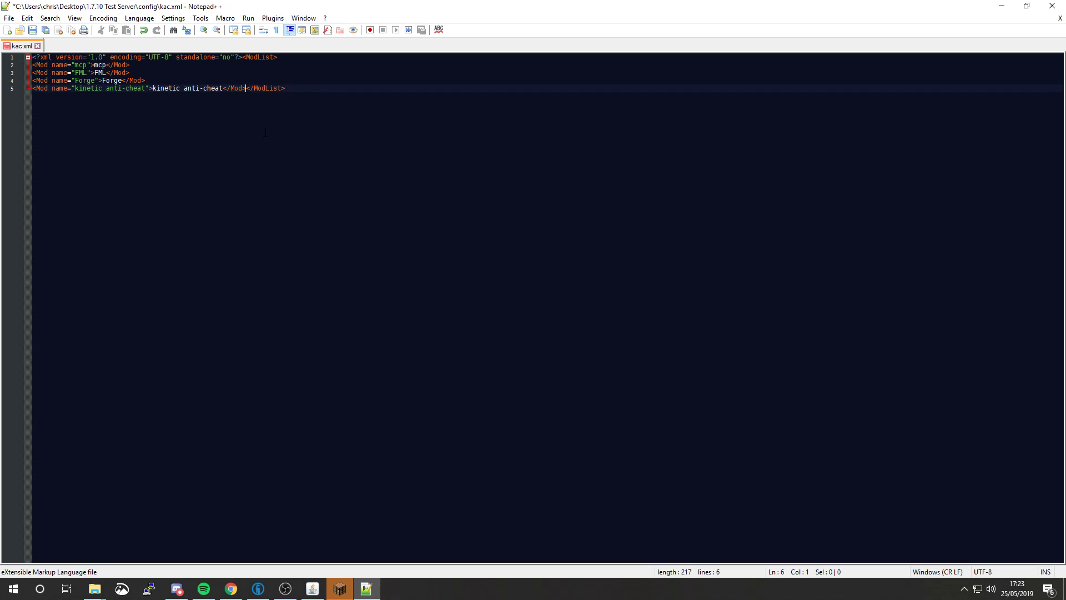
key(Return)
Switch to Minecraft 1.7.10, try to join the saved Minecraft Server, and minimize the game after leaving the disconnect screen.
click(340, 588)
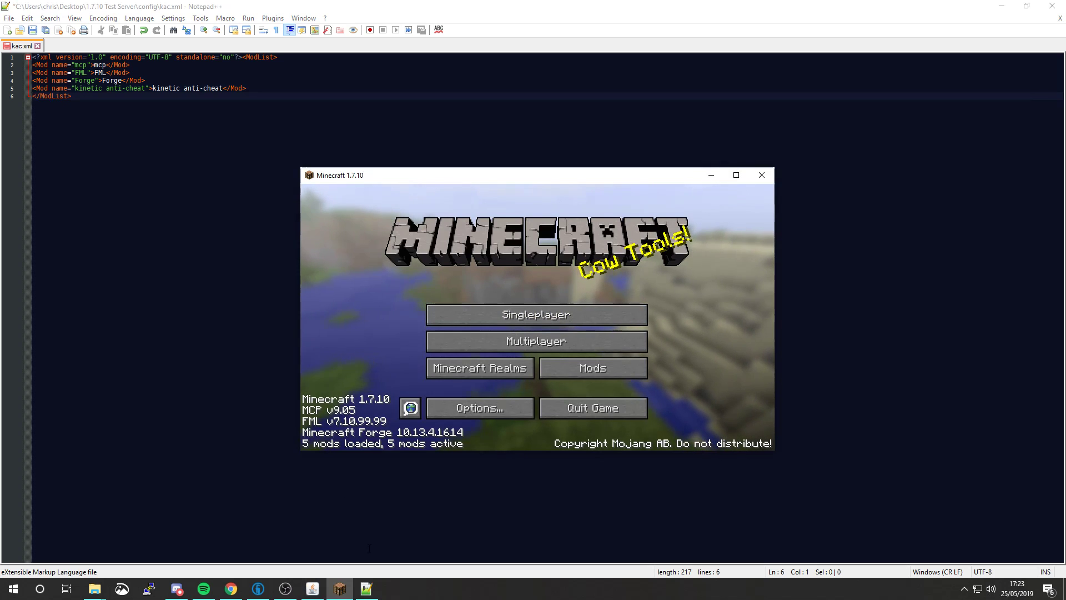
click(539, 338)
click(519, 270)
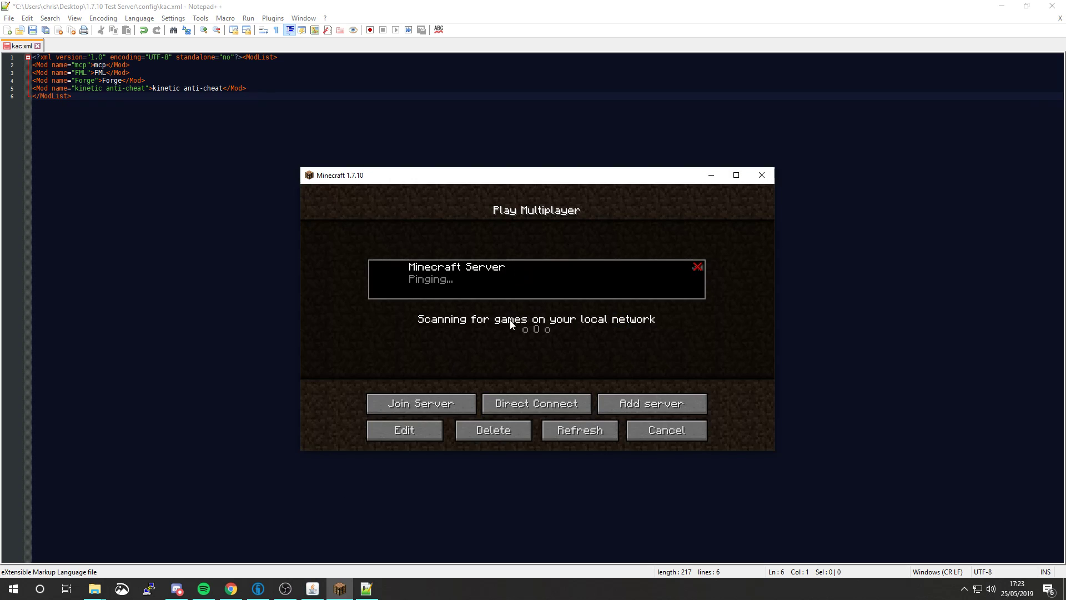
click(452, 398)
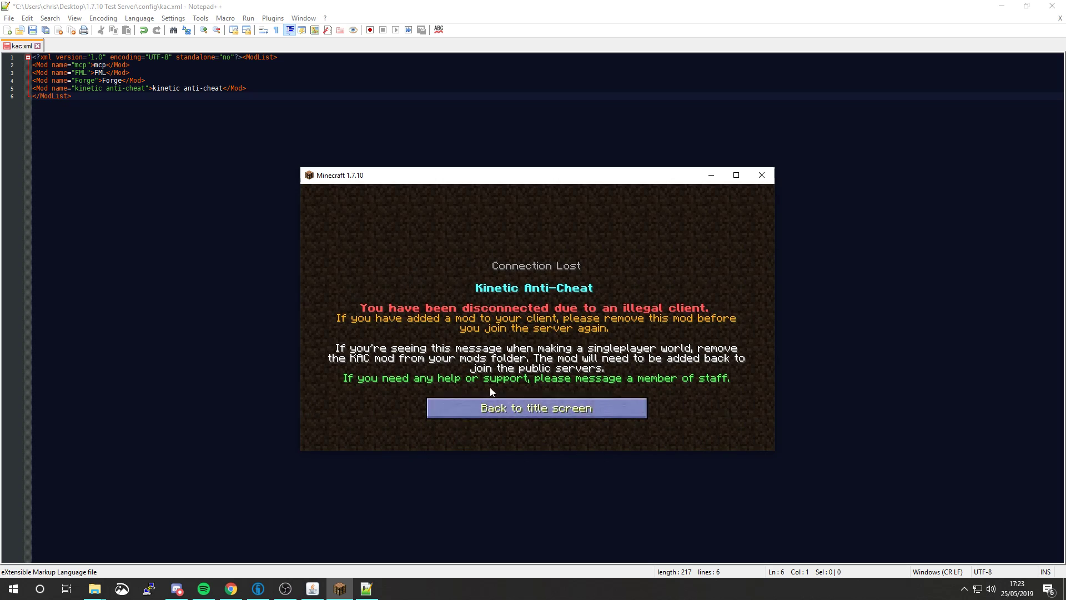
click(552, 411)
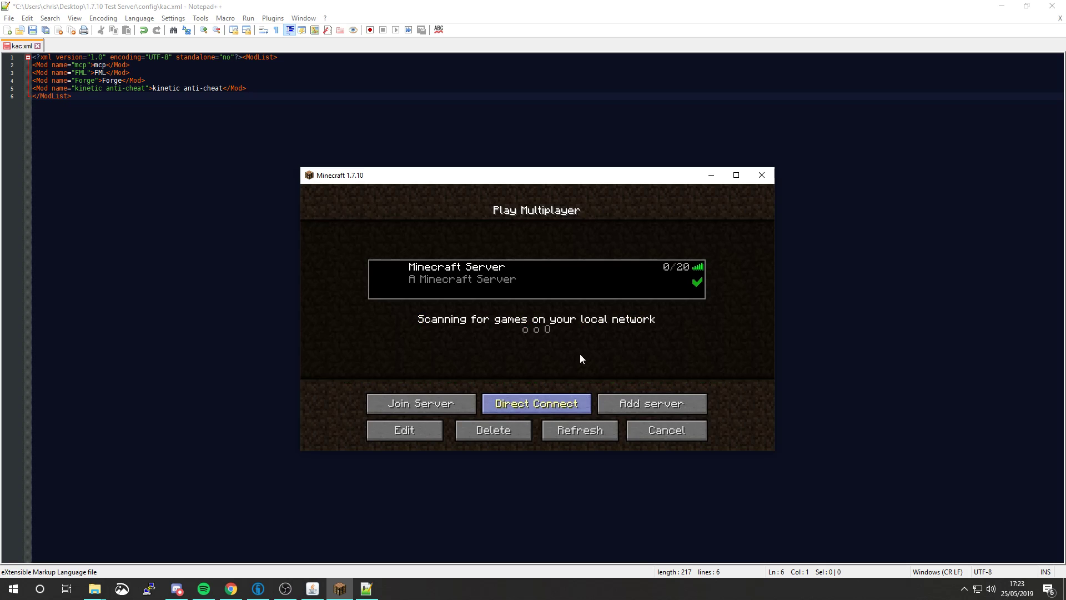
click(711, 175)
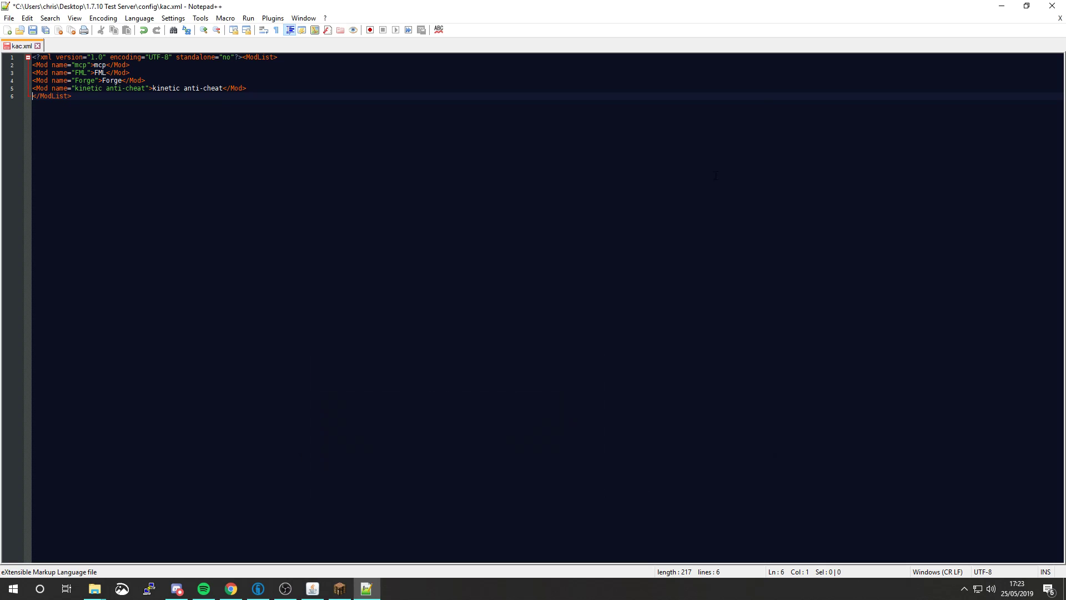
Minimize kac.xml and open the client report XML from the test server's Illegal_Clients folder in Notepad++.
click(1001, 6)
click(161, 153)
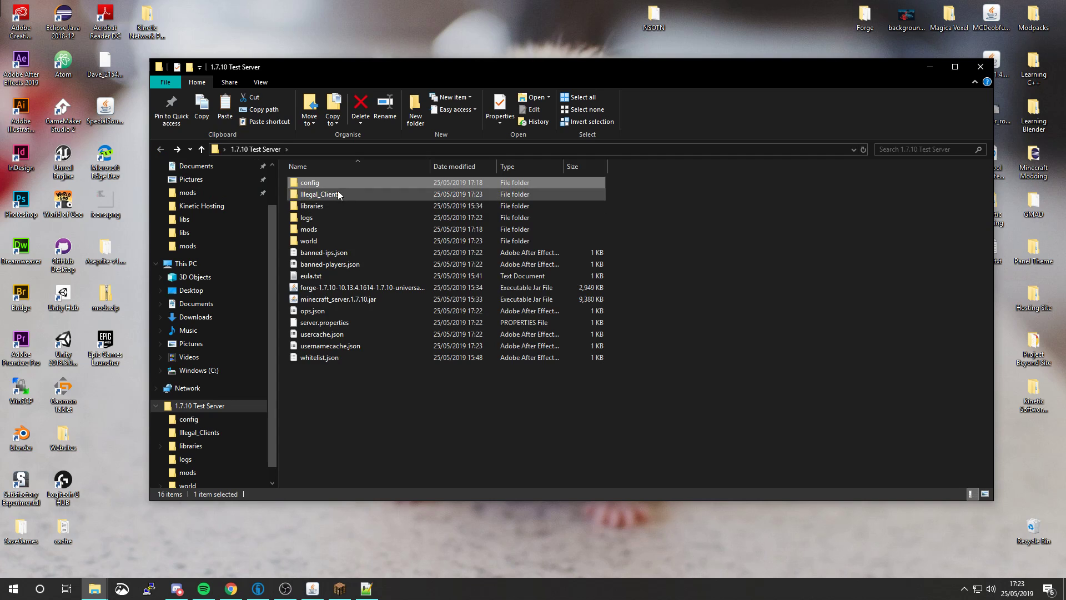
double_click(333, 194)
right_click(311, 182)
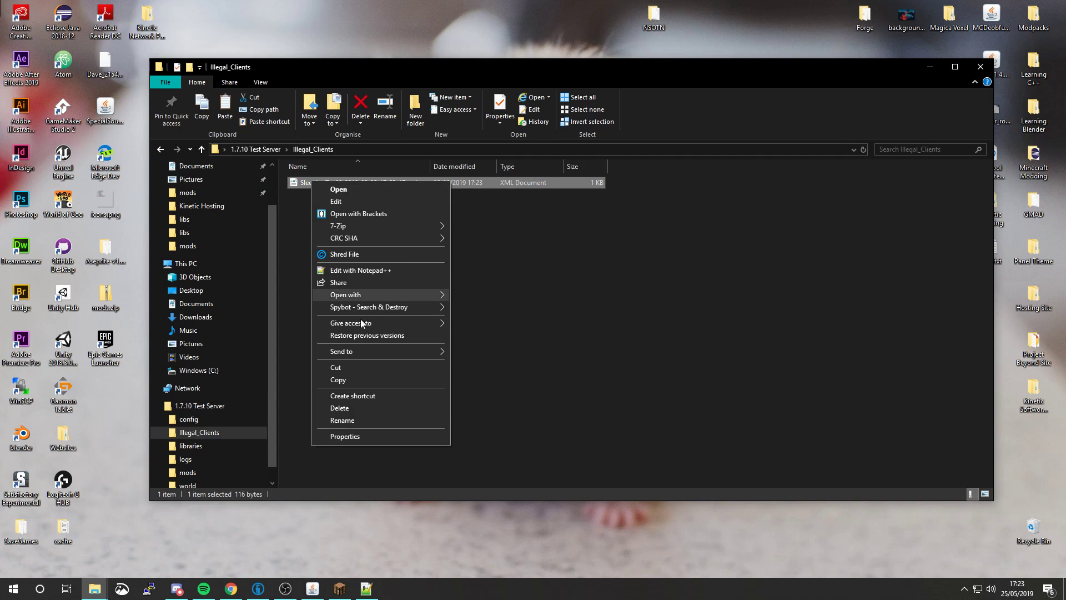
click(351, 272)
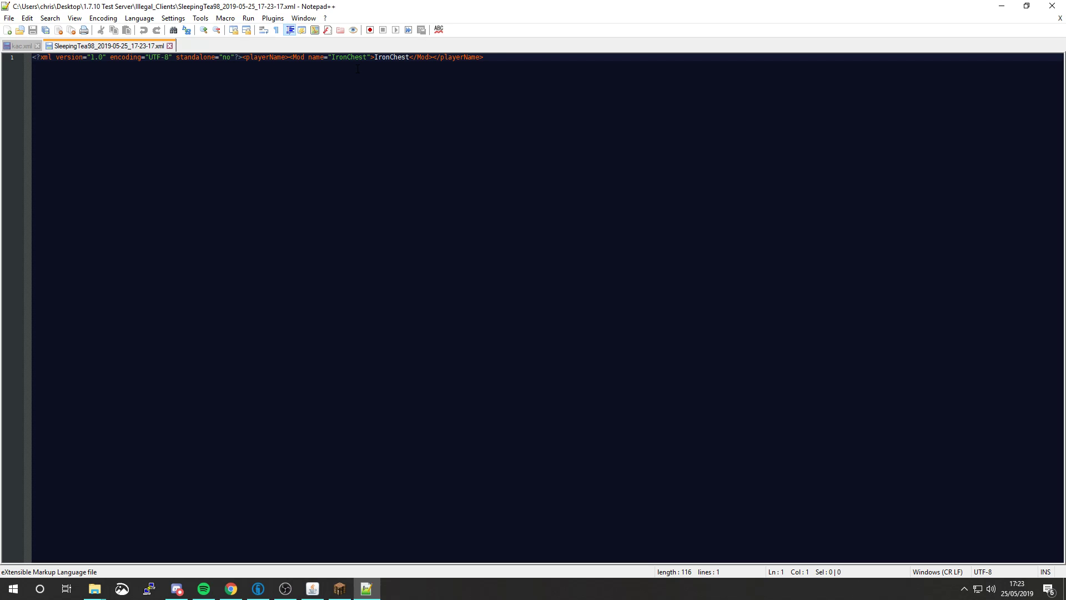
Copy the IronChest Mod entry from the client report into kac.xml on a new line below the kinetic anti-cheat entry.
drag(289, 58, 432, 56)
key(ctrl+c)
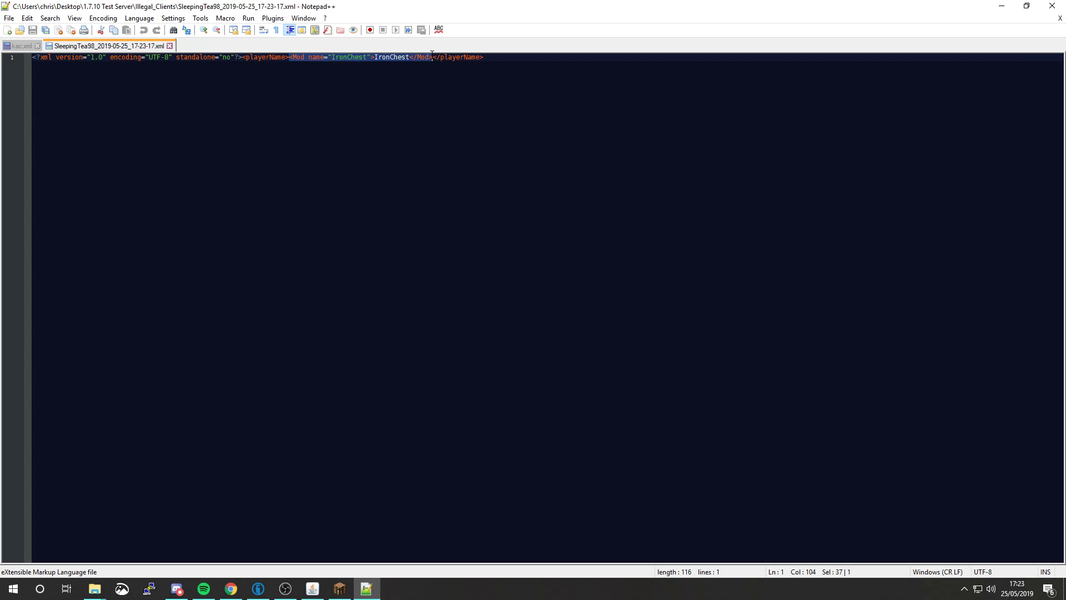
click(21, 46)
click(249, 88)
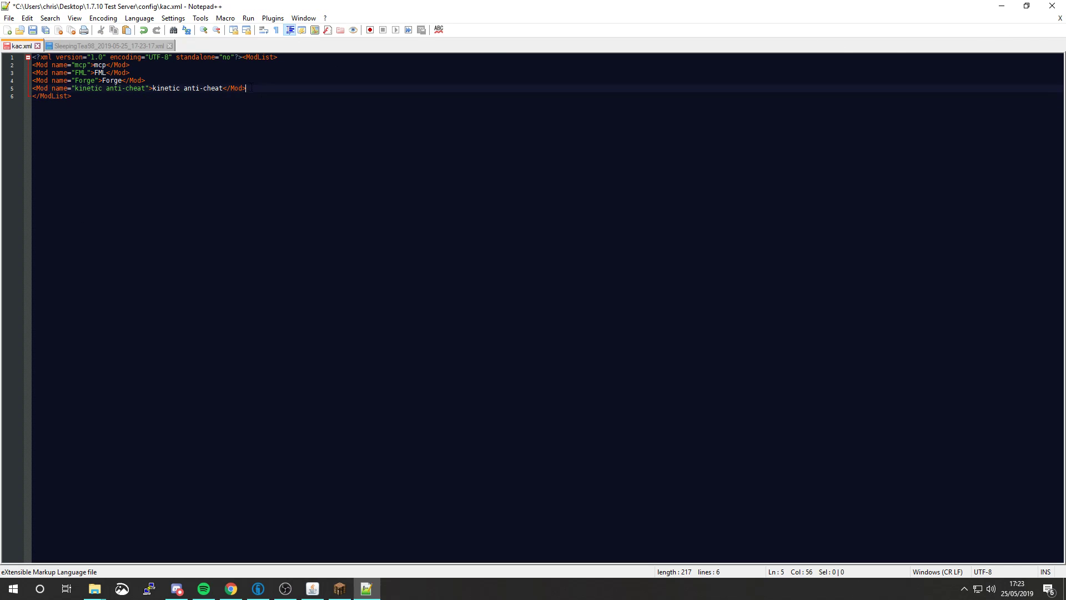
key(Return)
key(ctrl+v)
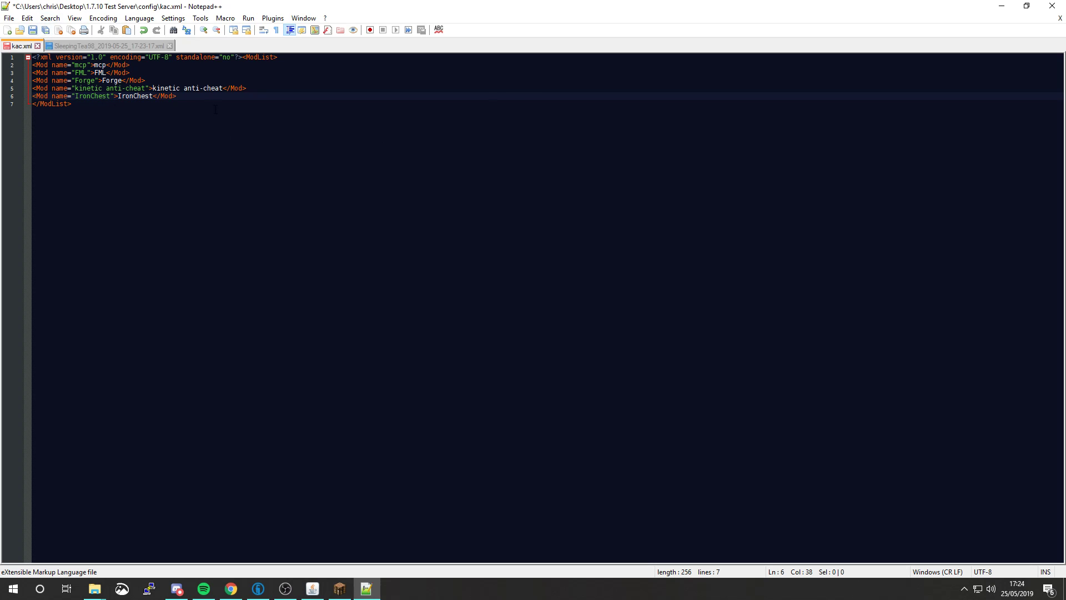
Close the saved whitelist and the client report, and delete the report from the Illegal_Clients folder.
key(ctrl+Tab)
key(ctrl+Tab)
key(ctrl+Tab)
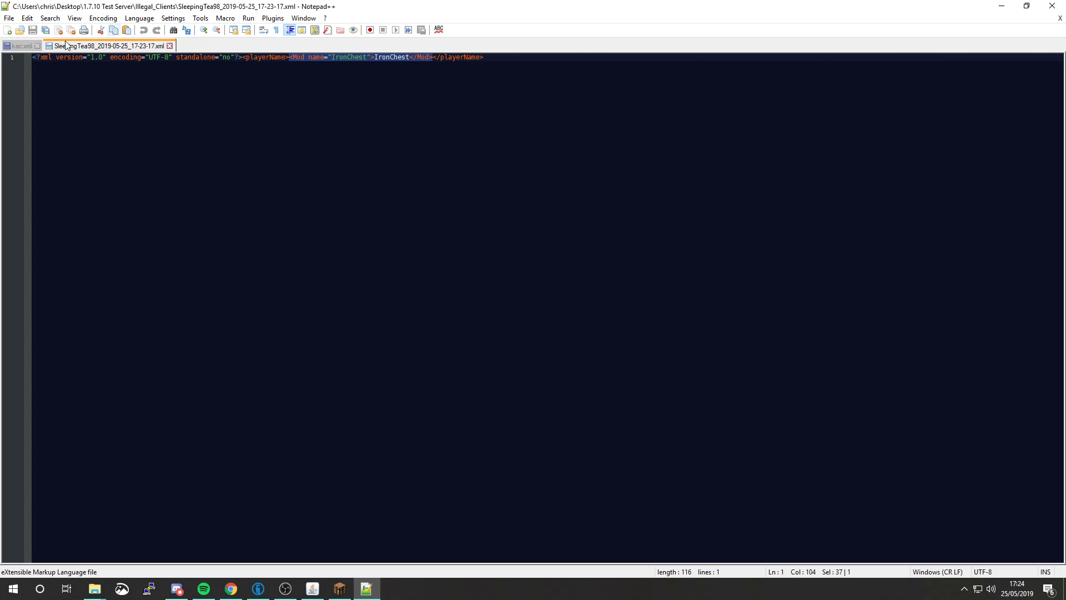
click(28, 46)
click(89, 46)
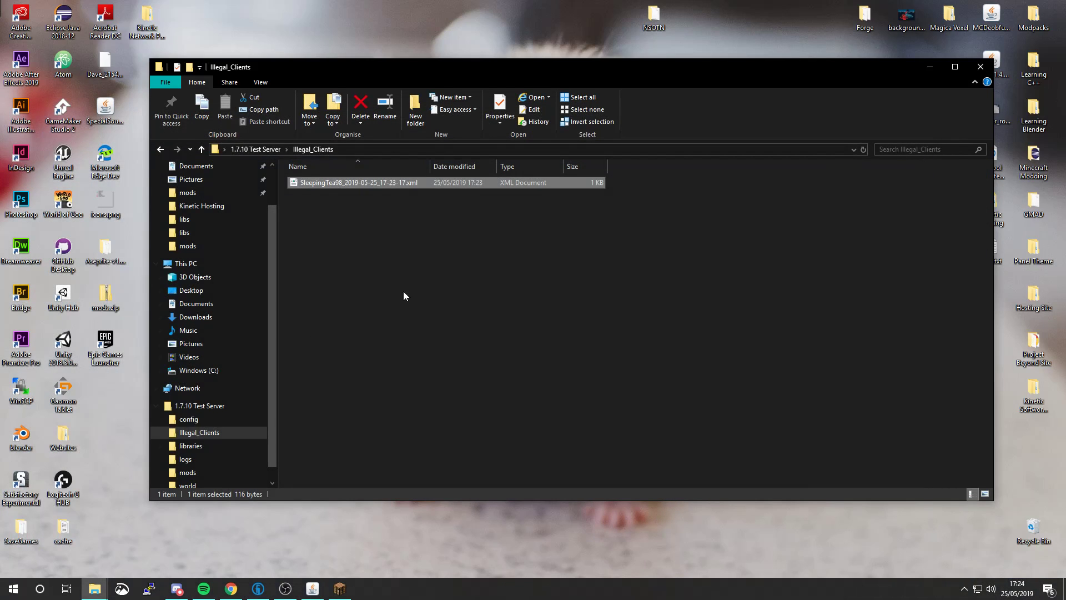
key(ctrl+a)
key(Delete)
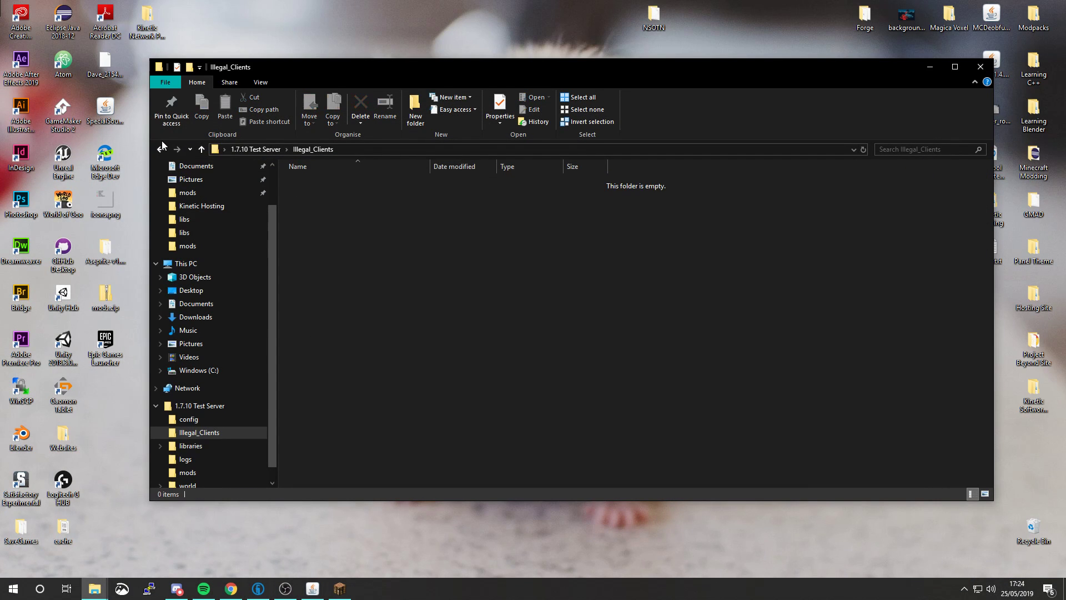
Stop the Minecraft server and restart it from the forge-1.7.10-10.13.4.1614 jar in the 1.7.10 Test Server folder.
click(322, 587)
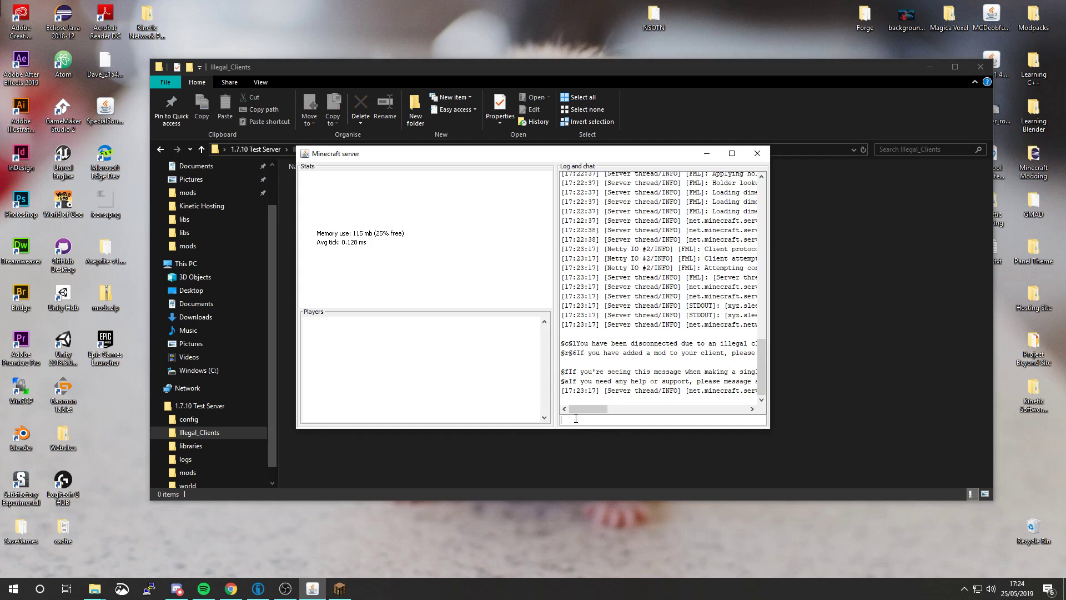
text(stop)
key(Return)
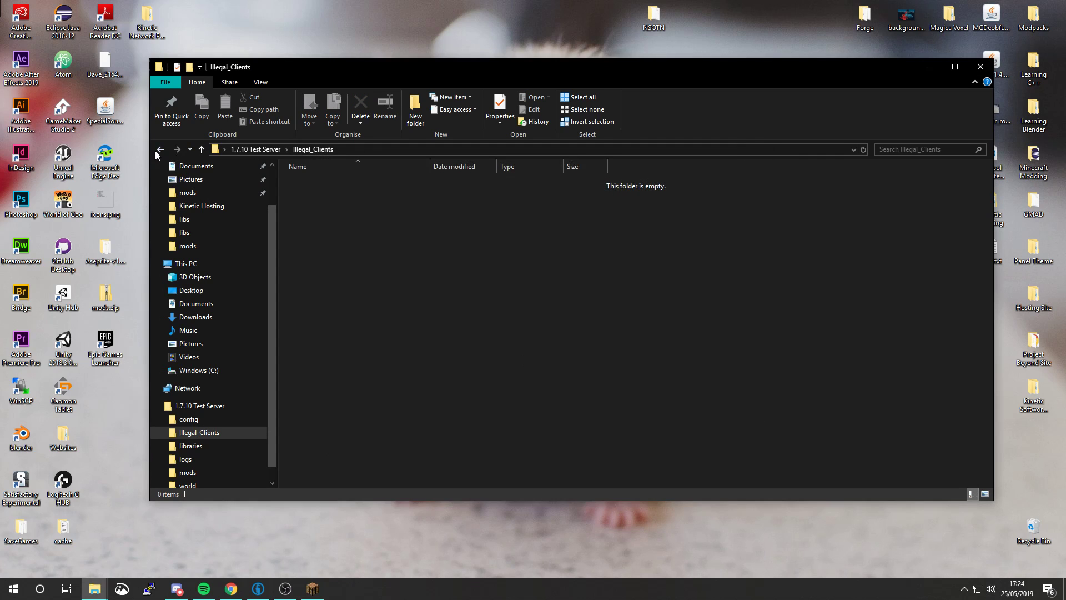
key(alt+Left)
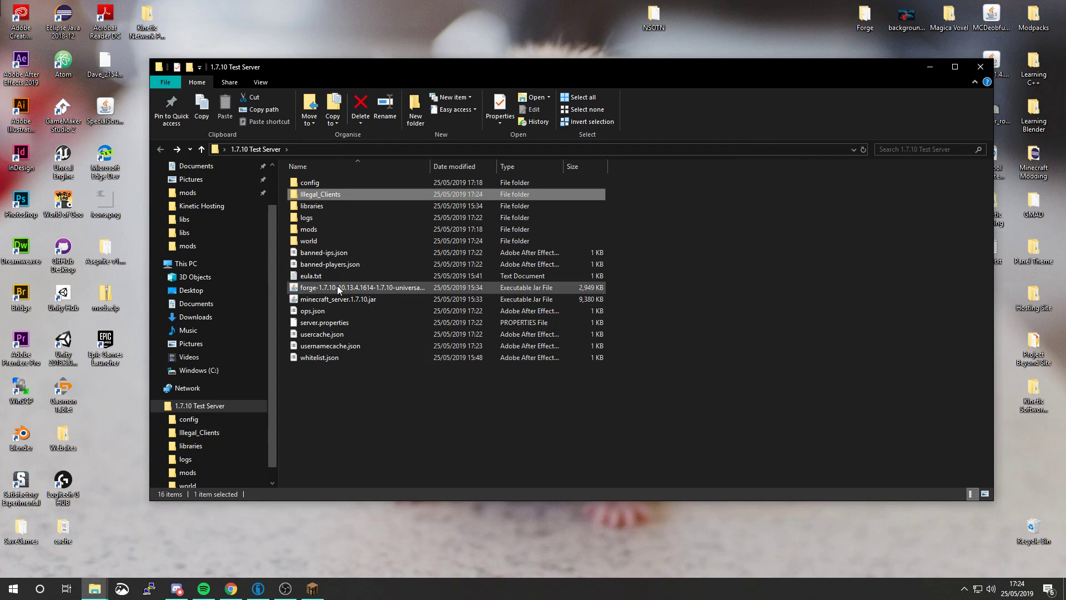
click(338, 288)
double_click(337, 288)
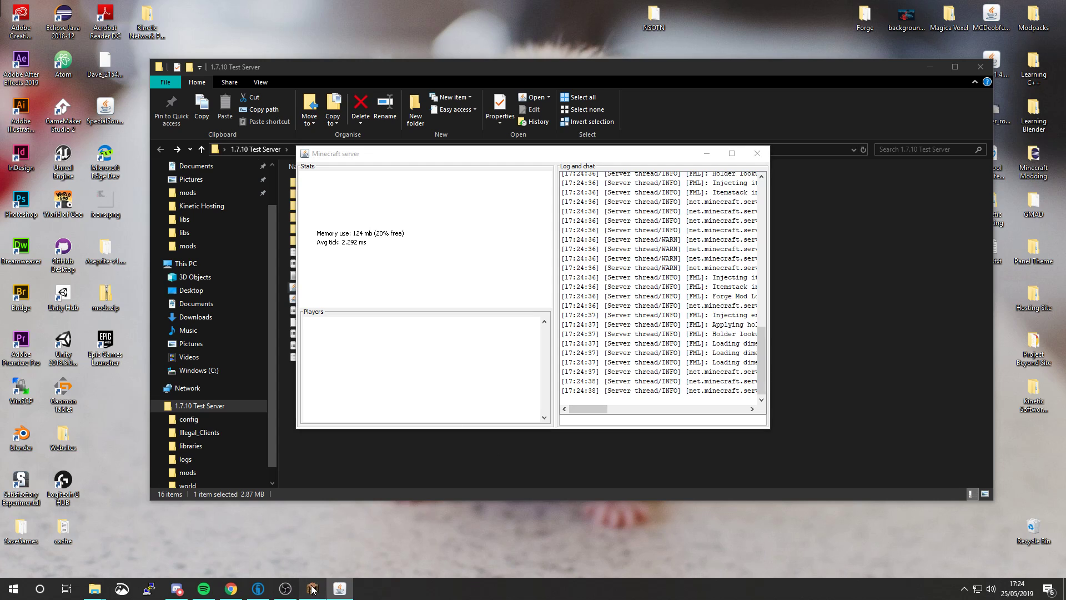
Join the saved Minecraft Server in Minecraft 1.7.10, view the inventory, and close the game.
click(569, 432)
click(472, 275)
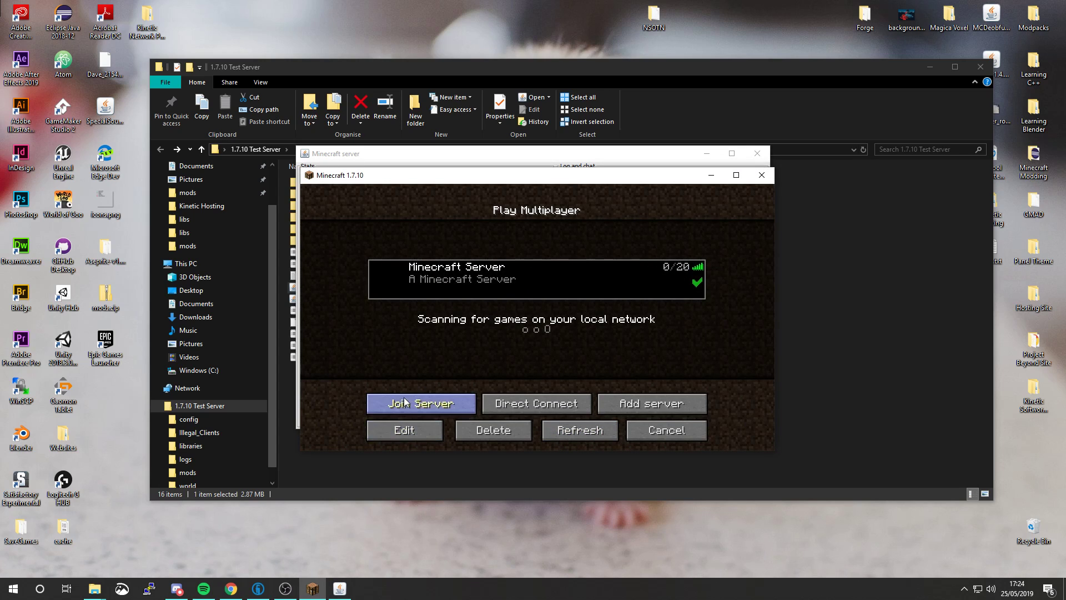
click(421, 403)
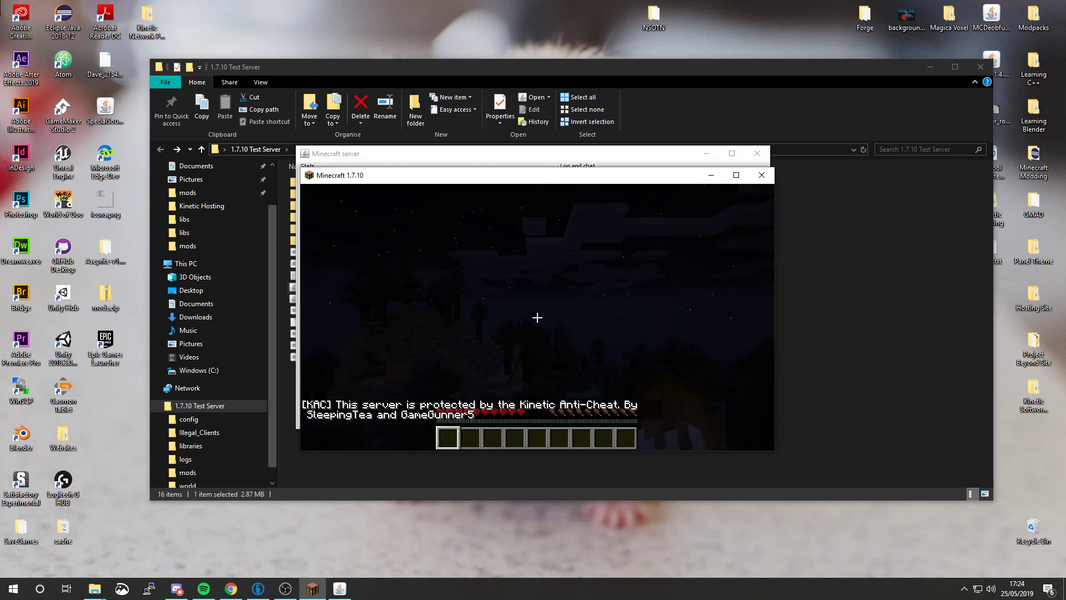
key(e)
key(e)
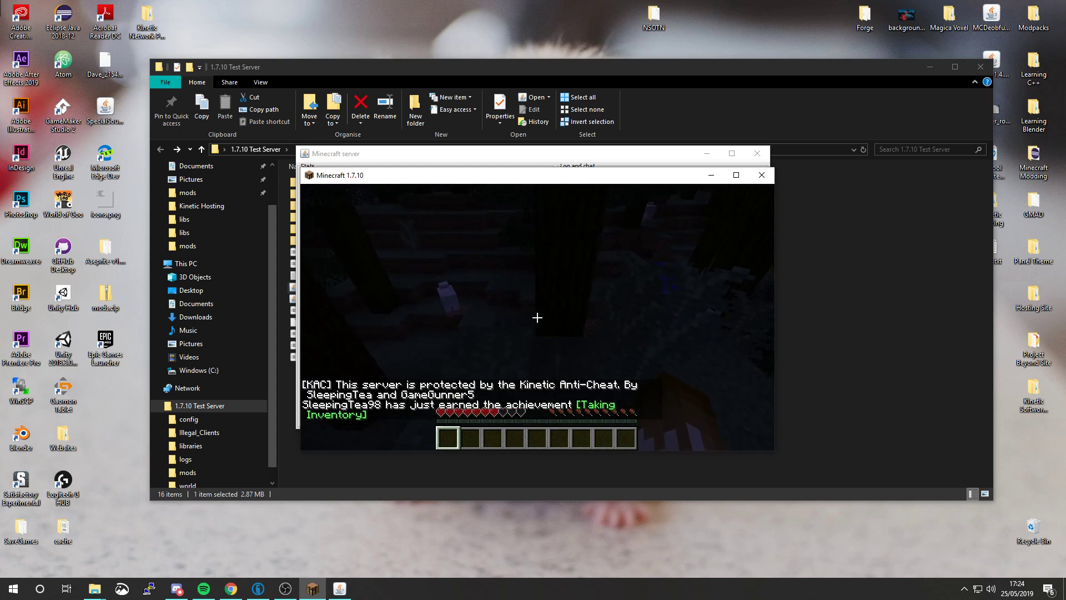
key(e)
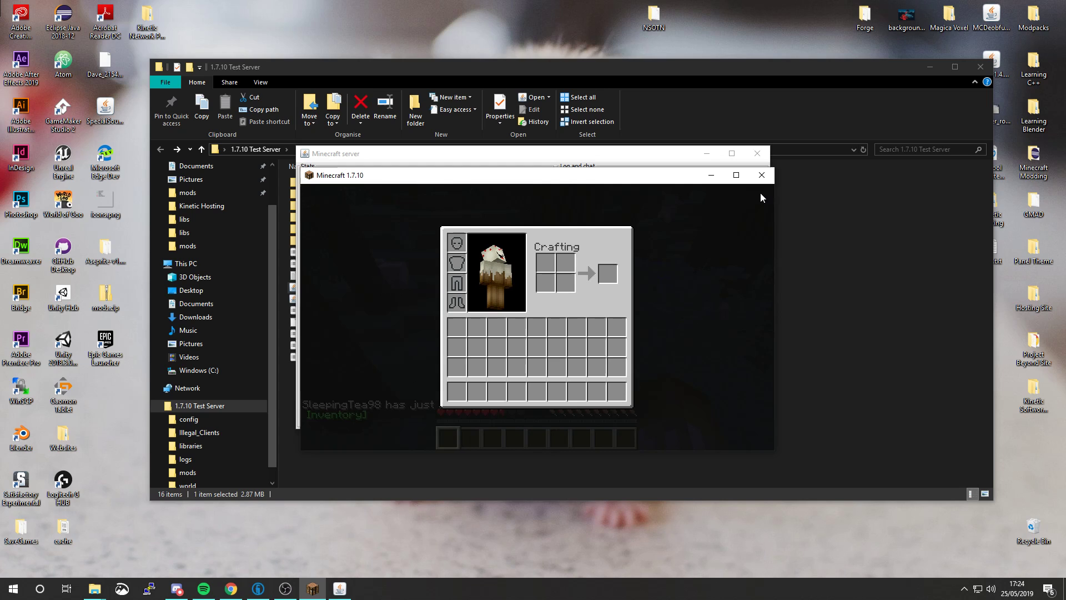
drag(644, 177, 724, 197)
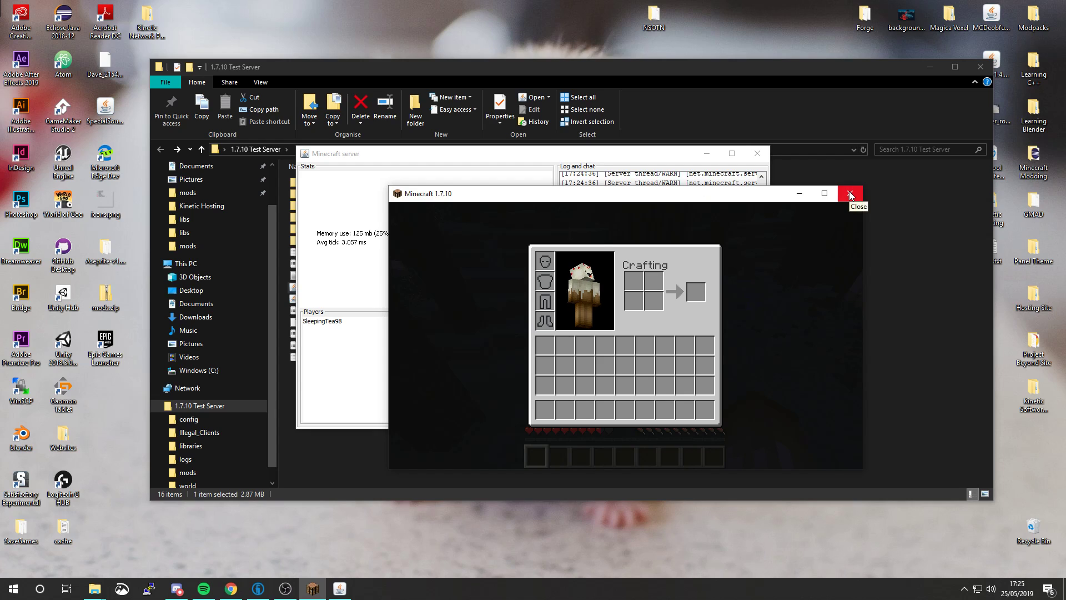
click(859, 198)
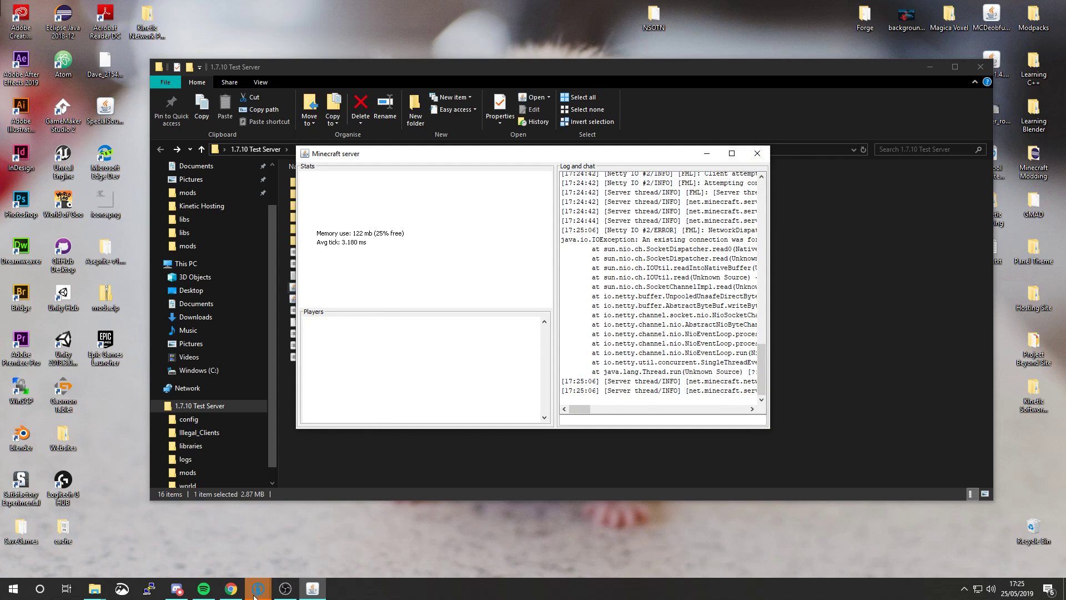
Open the Colony [Kinetic] modpack's mods folder from the launcher and place its window clear of the desktop files above.
mouse_move(257, 589)
click(331, 542)
click(860, 151)
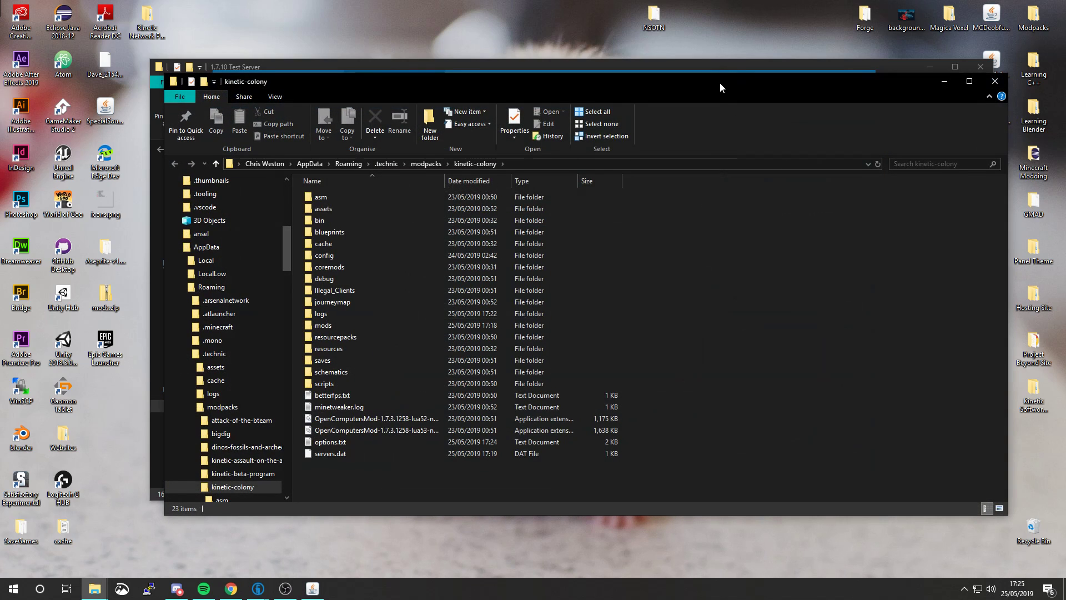
drag(720, 82, 727, 80)
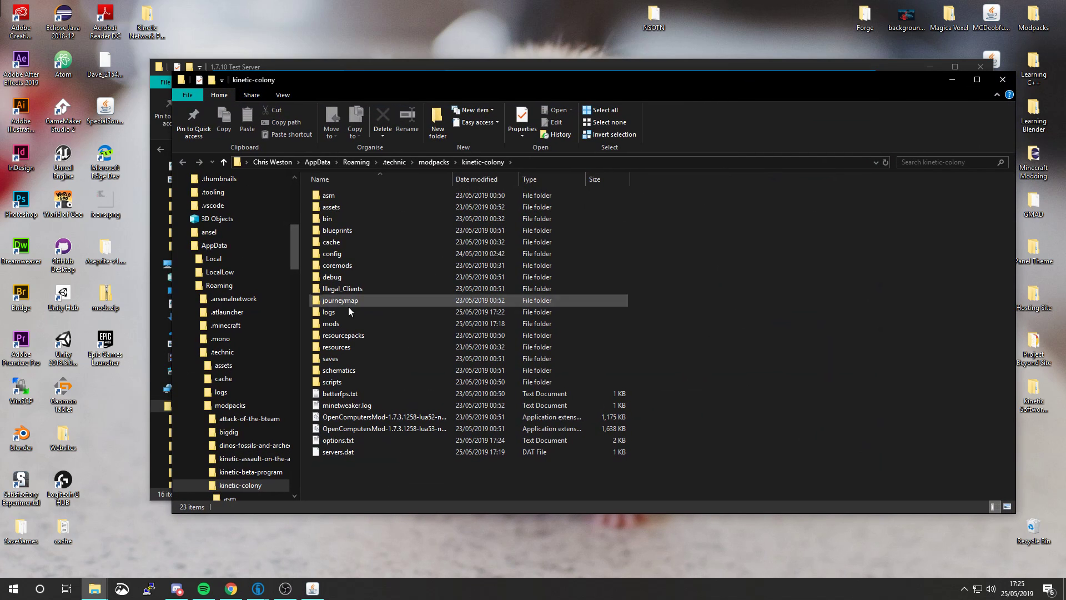
double_click(354, 324)
drag(567, 80, 556, 146)
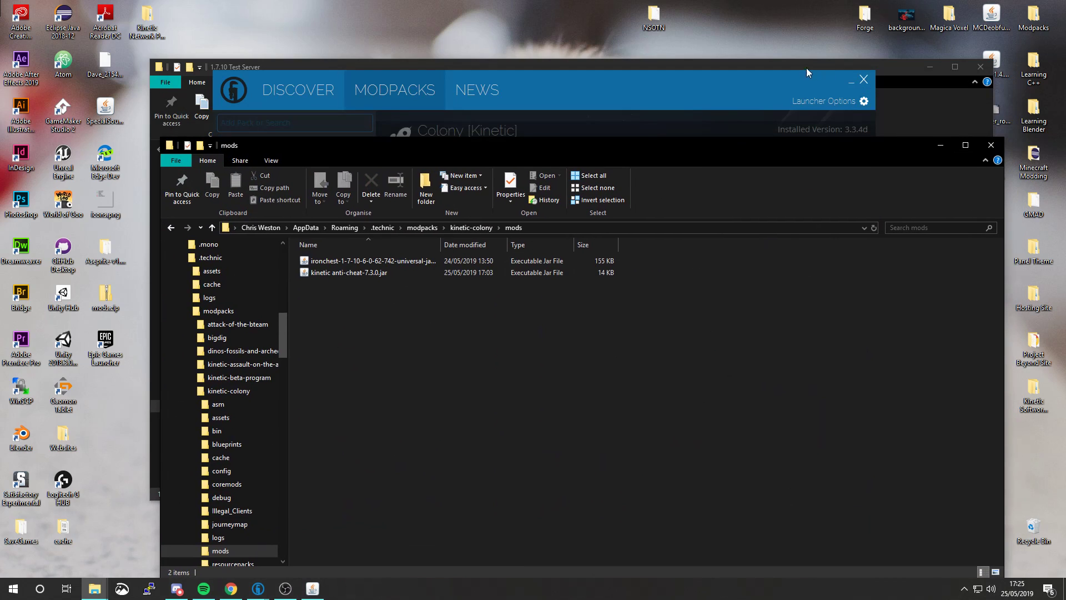
Minimize the windows covering the desktop and move the fgtXray-1.7.10-1.0.8.jar file into the kinetic-colony mods folder.
click(855, 88)
click(692, 186)
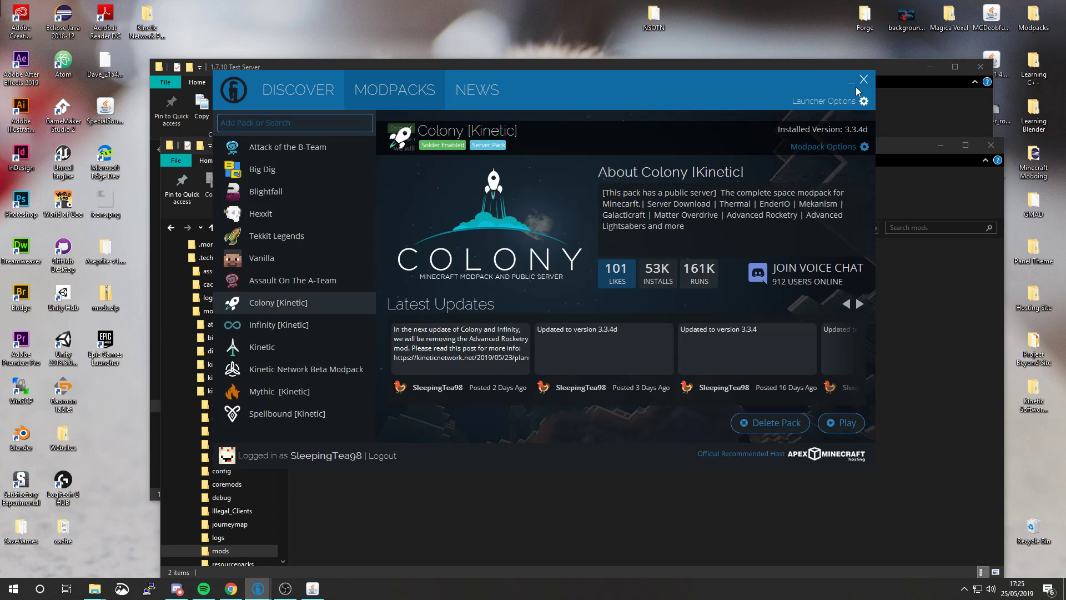
click(851, 83)
drag(850, 81, 825, 108)
click(903, 103)
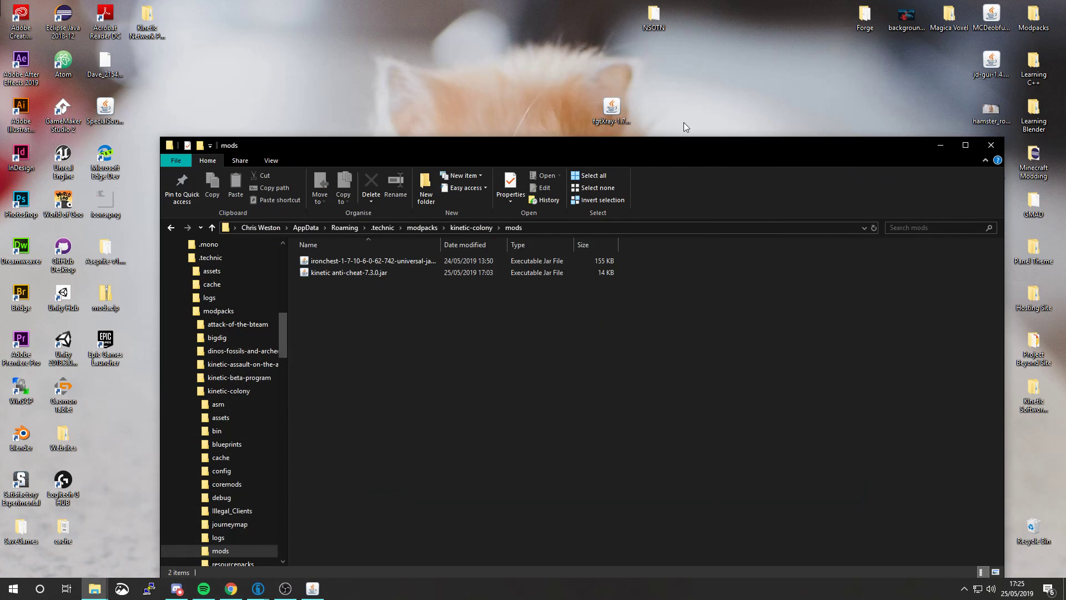
drag(471, 272, 392, 334)
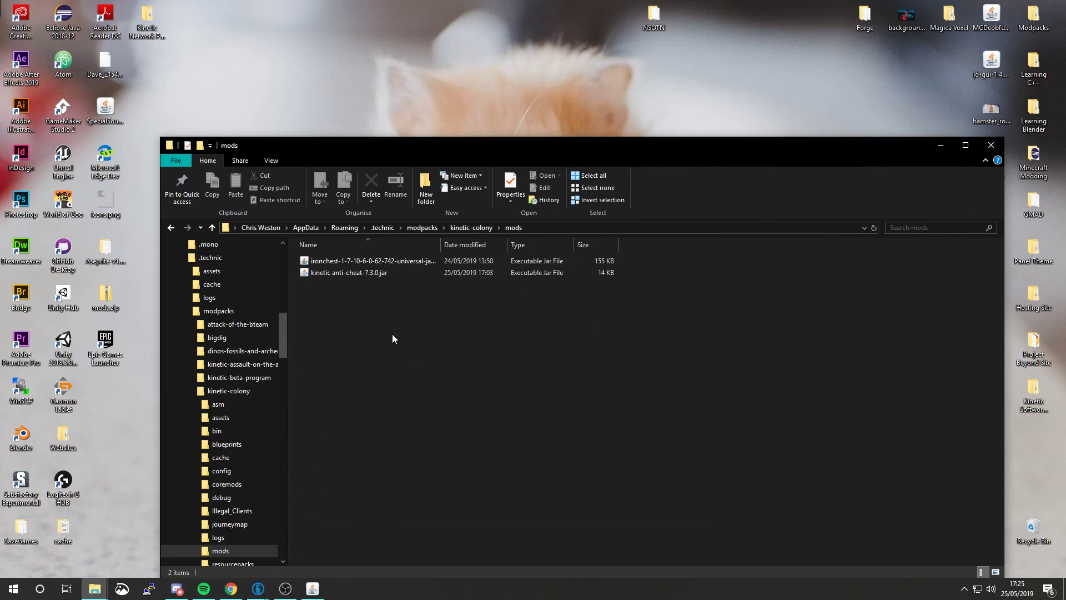
Launch the Colony [Kinetic] modpack and view the Fgt X-Ray entry in the game's mod list.
click(258, 590)
click(331, 549)
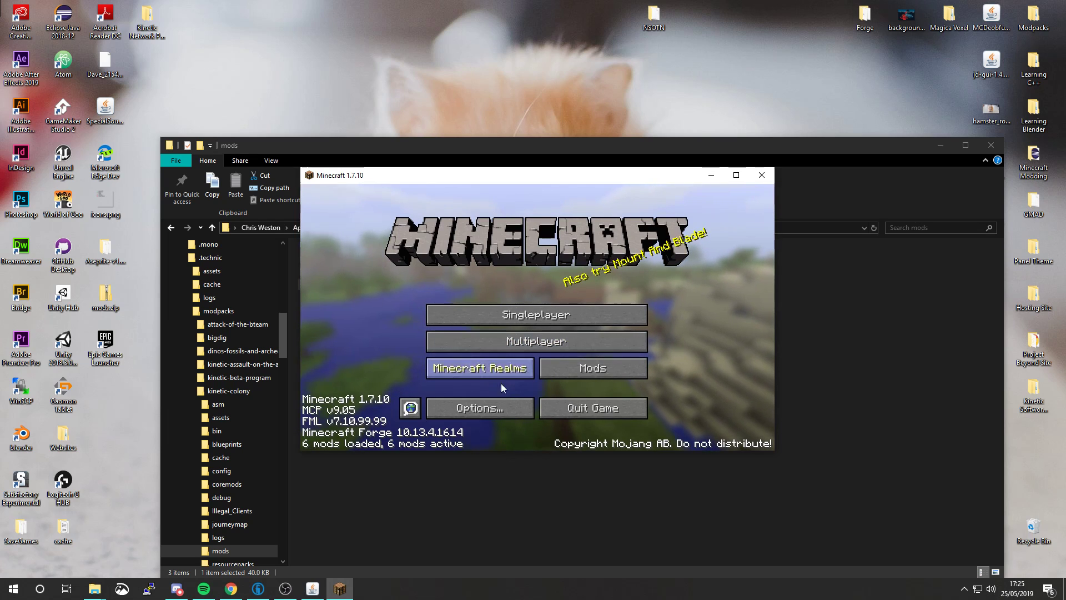
click(470, 404)
click(536, 425)
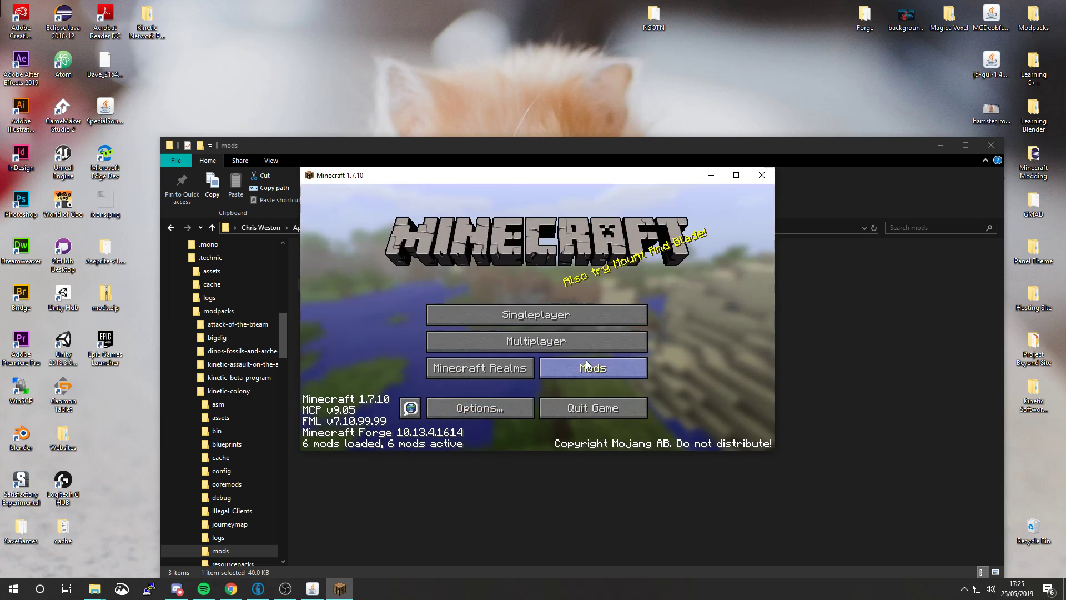
click(588, 365)
scroll(405, 328, down, 1)
click(419, 336)
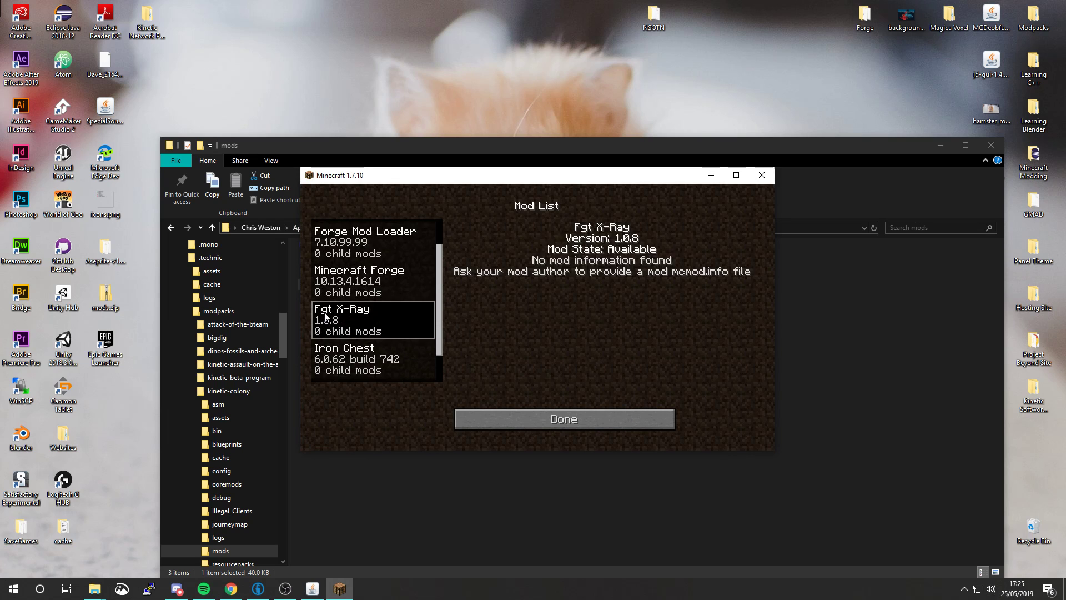
Leave the mod list, try to join the saved Minecraft Server with the X-Ray mod, and dismiss the disconnect screen.
click(528, 411)
click(533, 345)
click(501, 273)
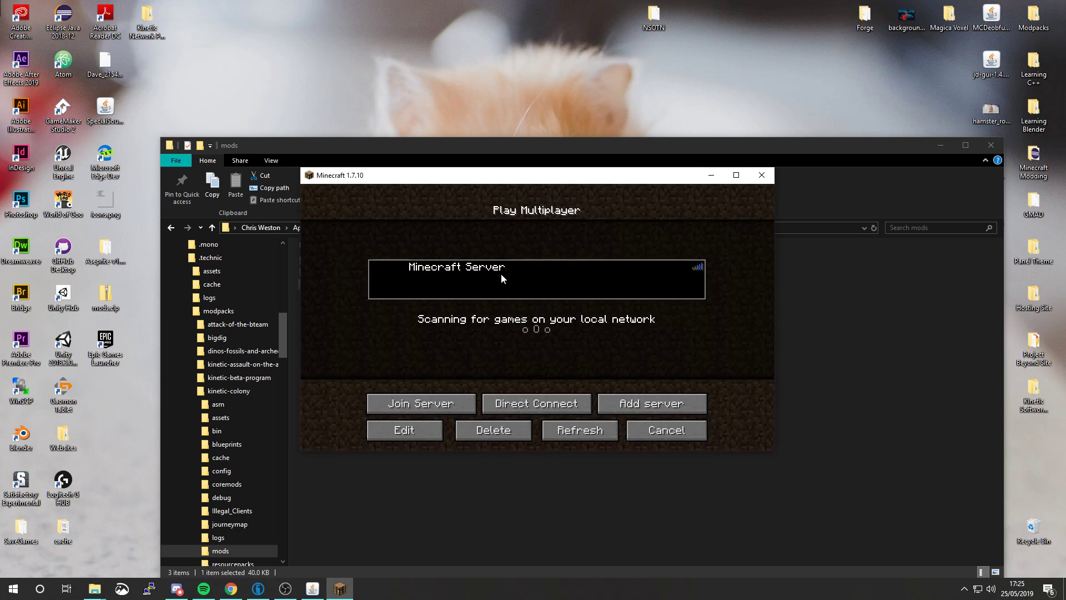
click(442, 405)
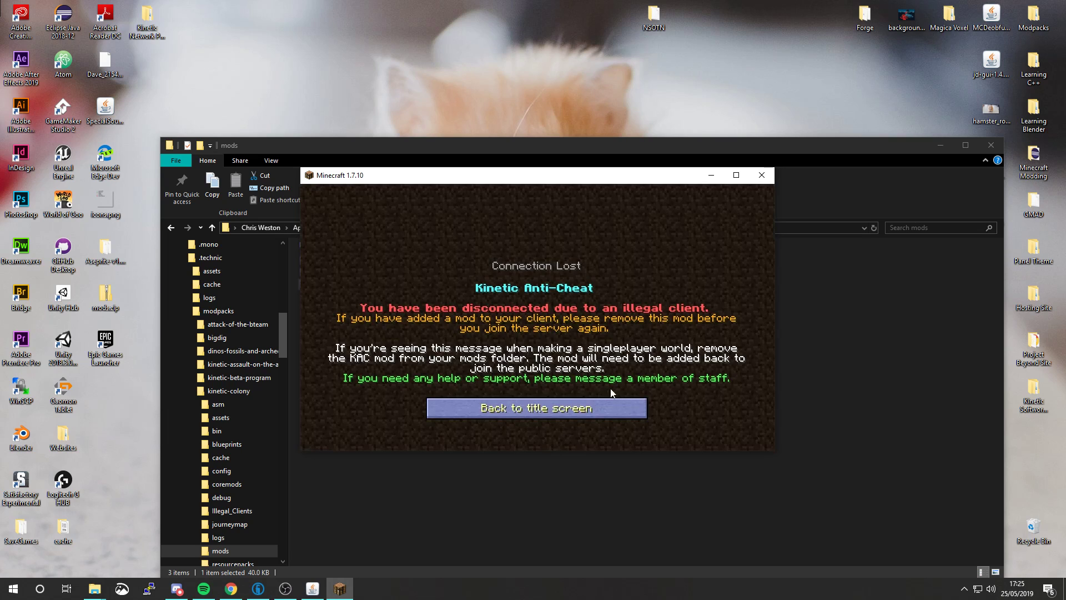
click(541, 414)
Refresh the server list, retry joining the Minecraft Server several times, and switch back to the modpack's mods folder.
click(579, 430)
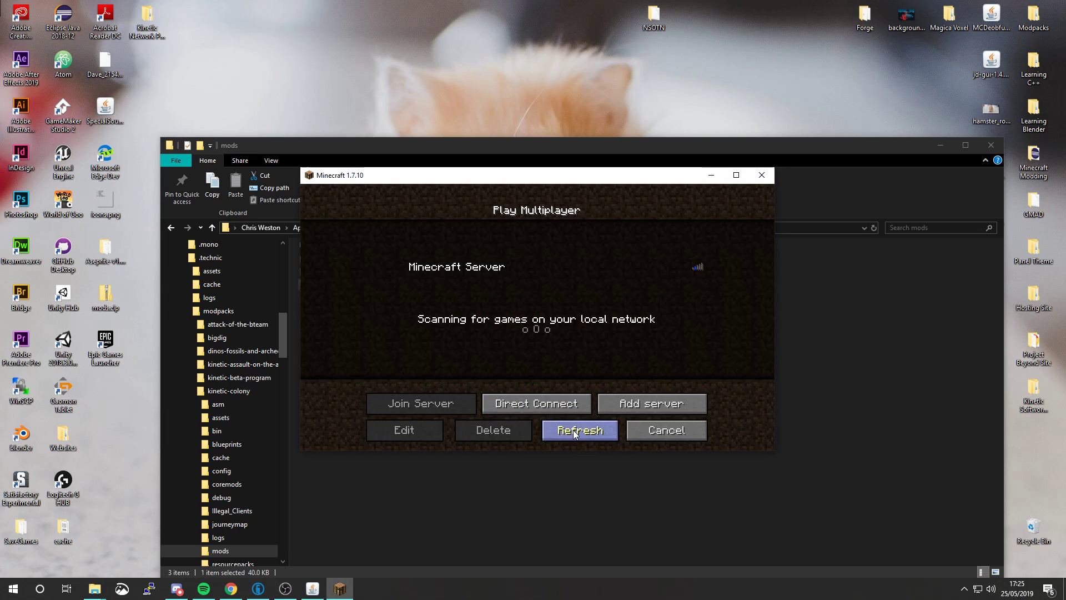
click(444, 275)
click(411, 411)
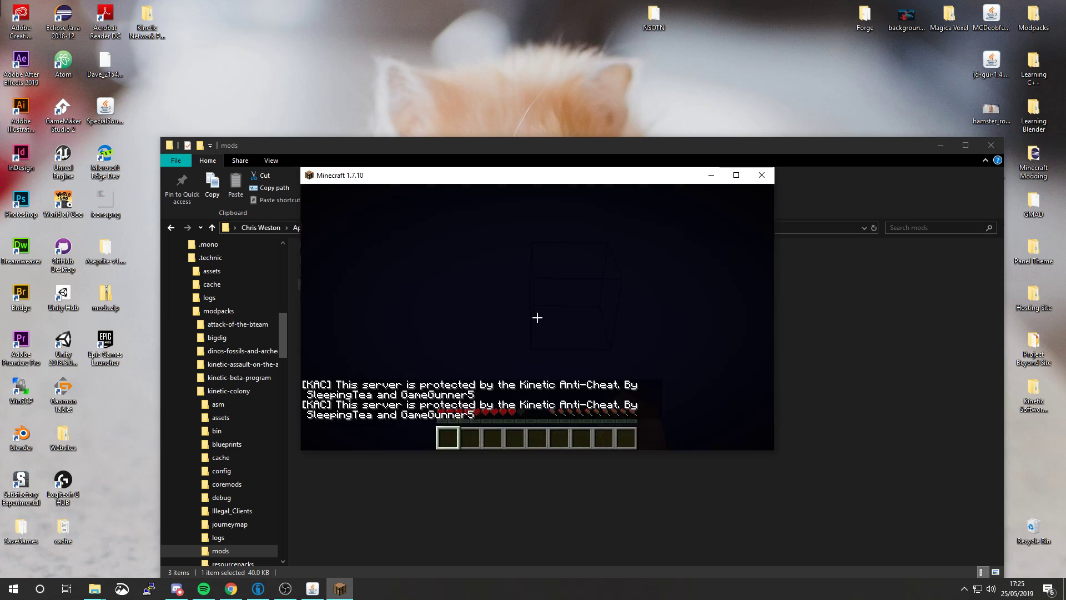
click(530, 407)
click(430, 403)
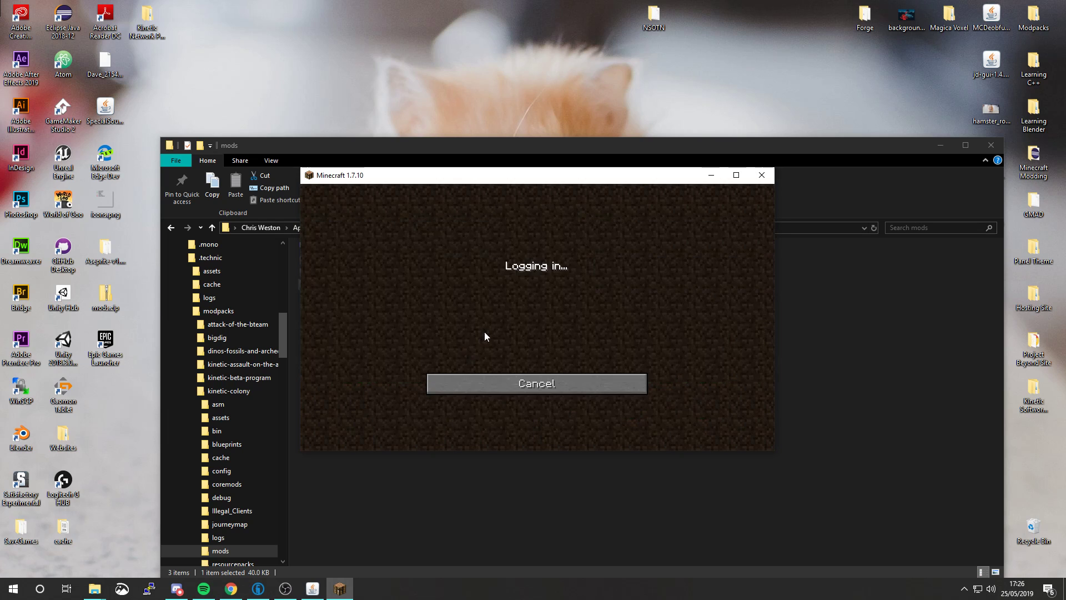
click(438, 408)
click(437, 408)
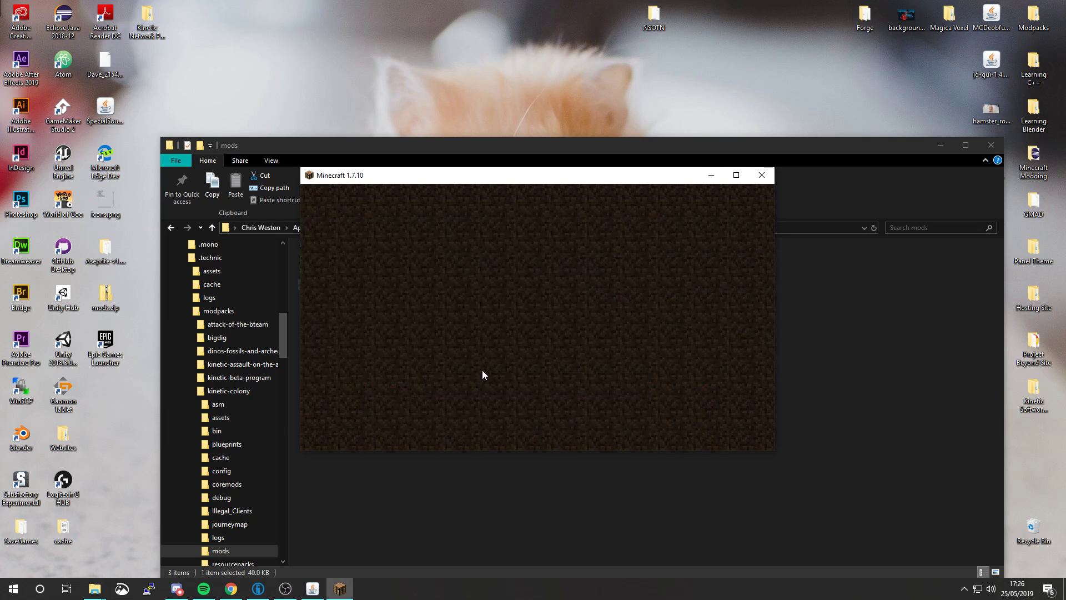
key(alt+Tab)
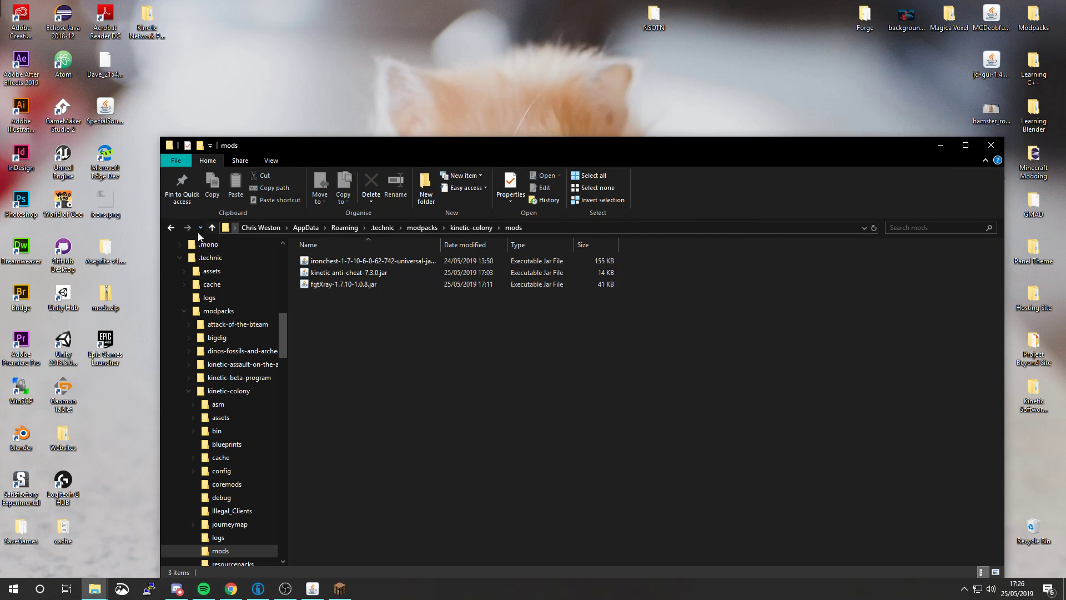
Bring the server console forward and open the Illegal_Clients folder inside the 1.7.10 Test Server folder.
click(171, 228)
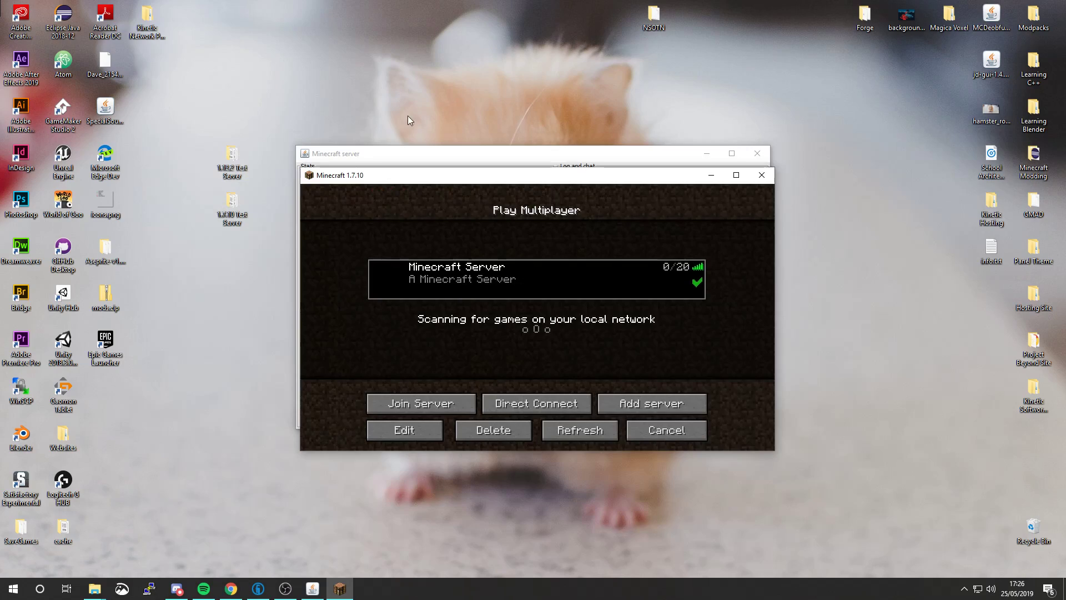
click(383, 155)
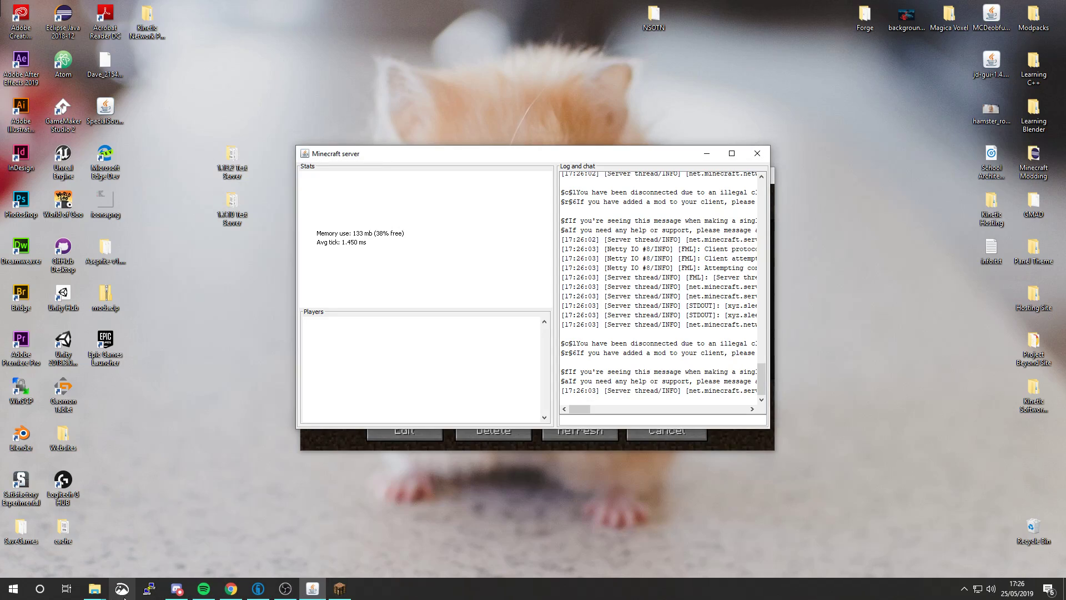
mouse_move(94, 588)
mouse_move(301, 527)
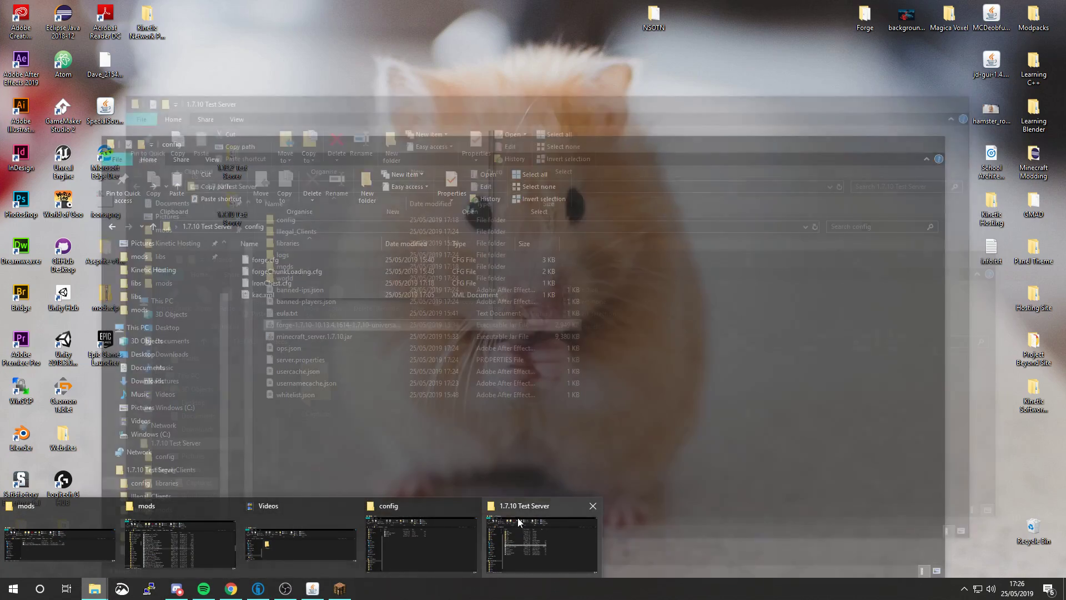
click(517, 518)
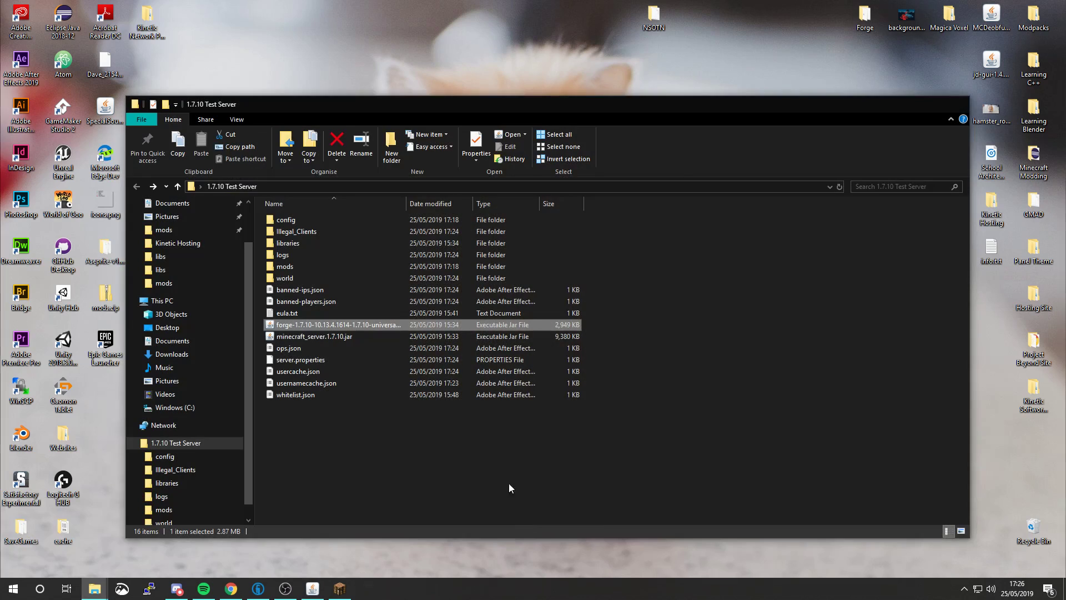
double_click(309, 231)
drag(335, 309, 310, 276)
right_click(296, 256)
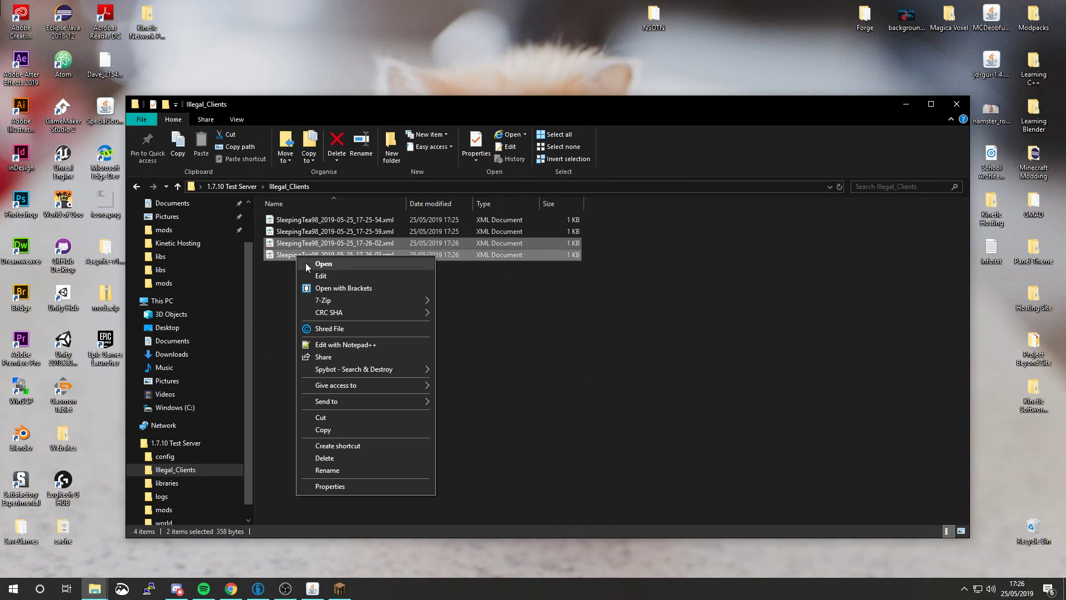
click(690, 302)
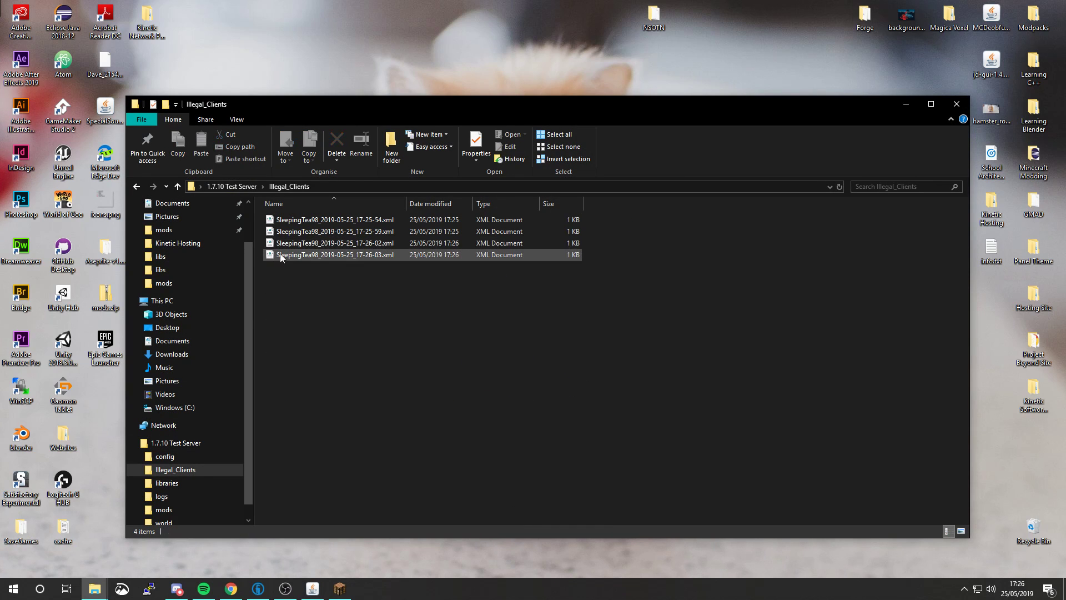
Open the player log ending in 2019-05-25_17-26-03.xml in Notepad++, inspect its mod entries, and close the log and folder windows.
right_click(314, 252)
click(389, 341)
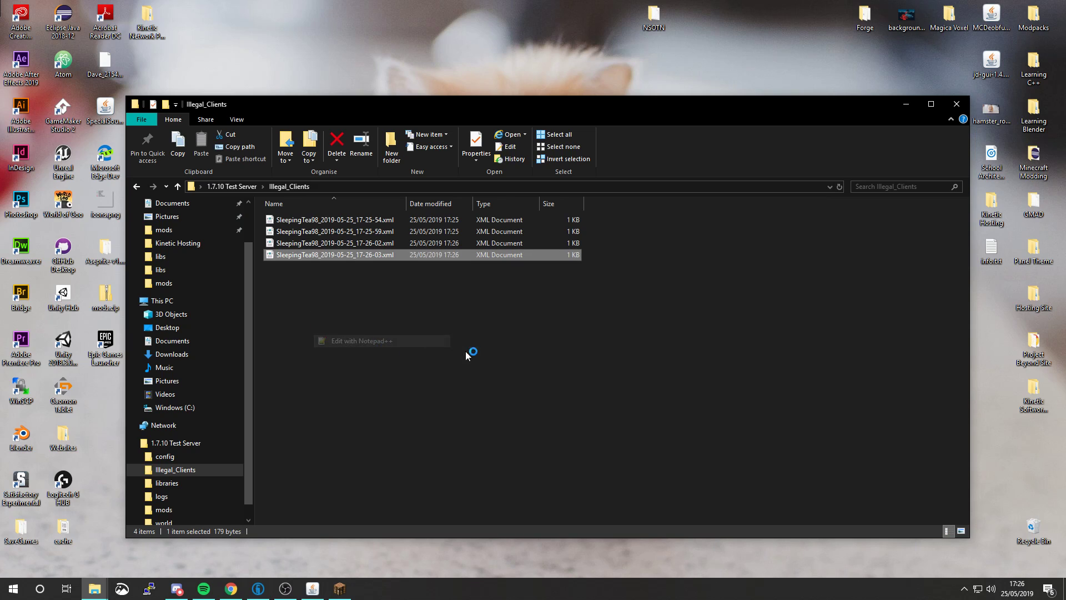
drag(788, 66, 328, 57)
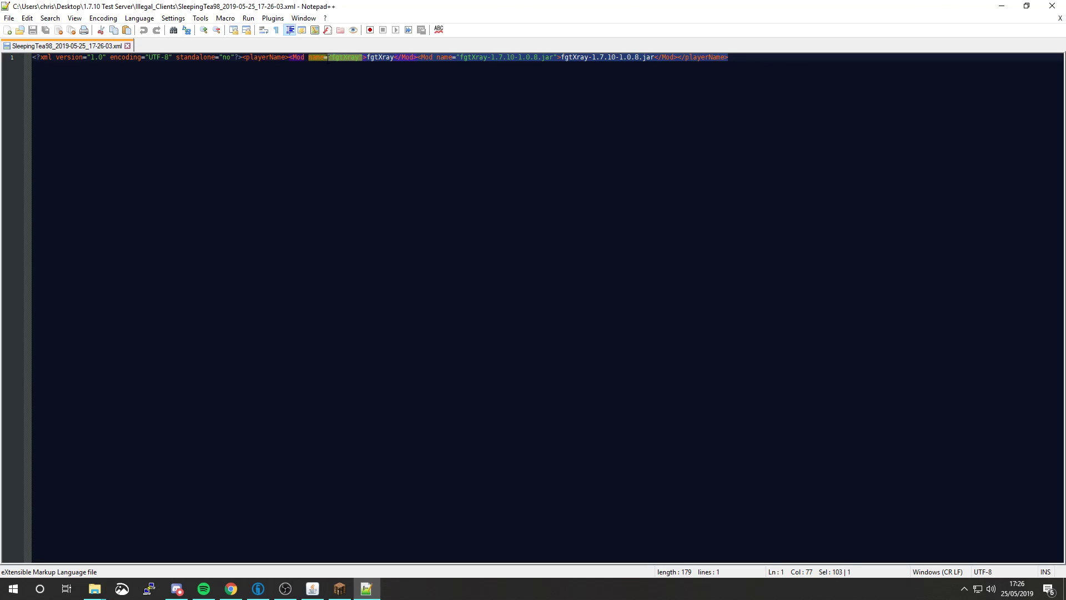
click(653, 342)
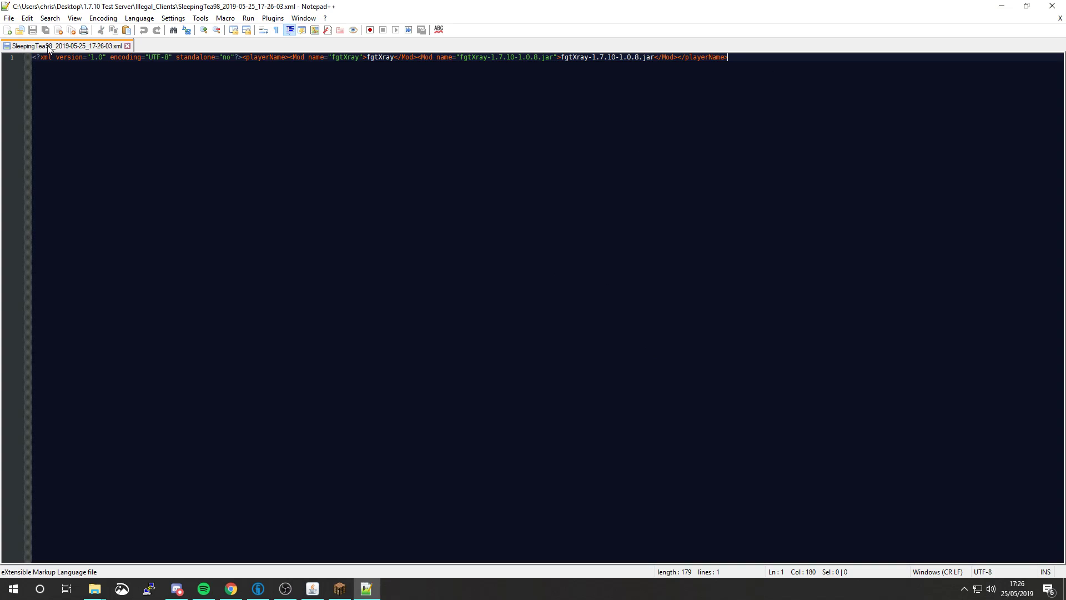
drag(822, 5, 823, 94)
click(951, 102)
click(953, 103)
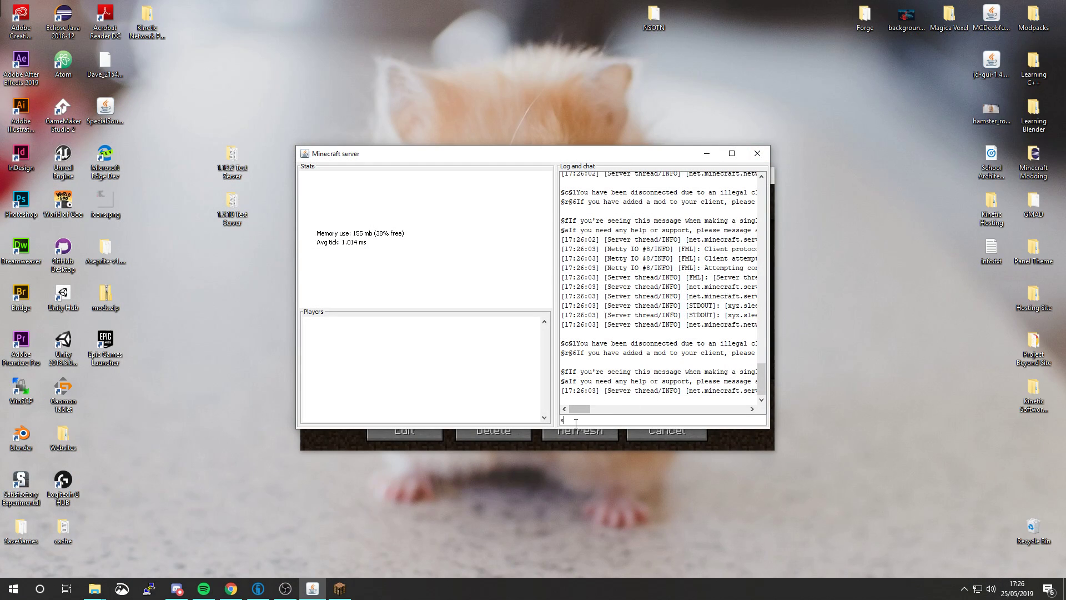
Shut down the test server with the stop command and close the Minecraft 1.7.10 client.
text(top)
key(Return)
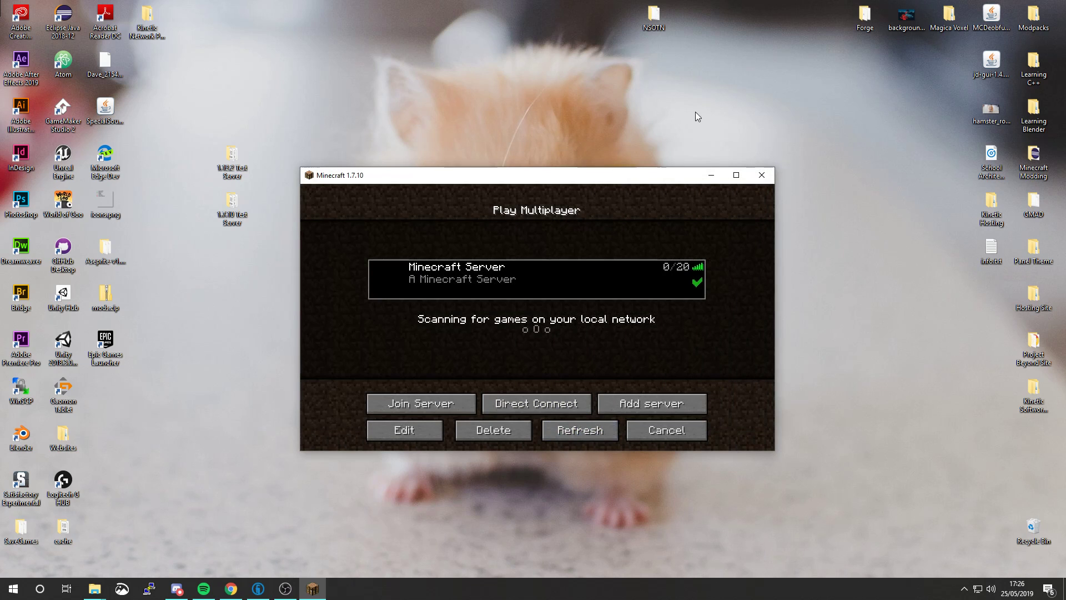
click(761, 175)
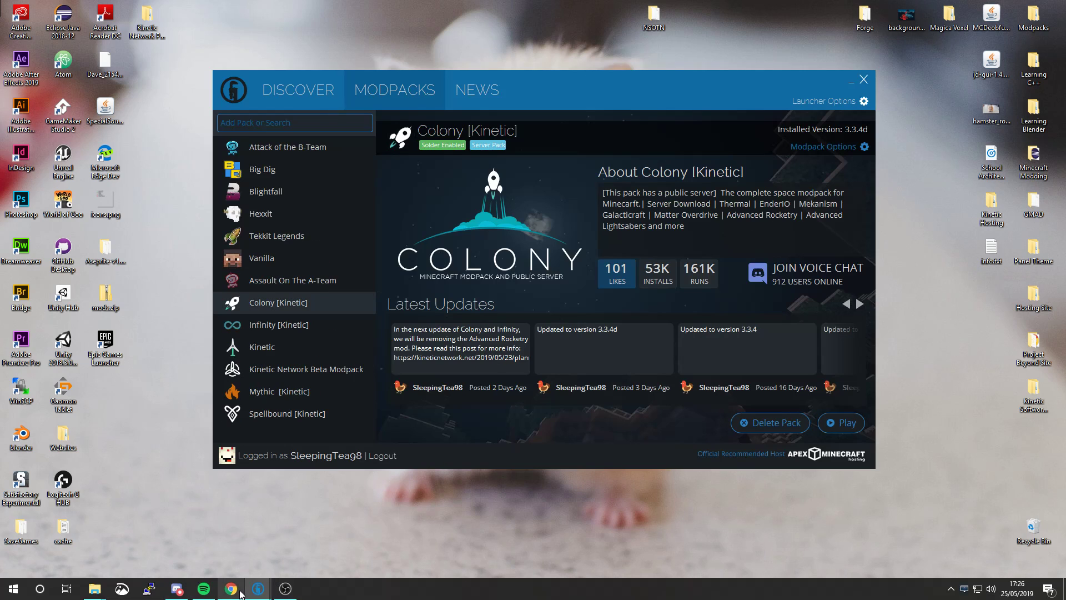
Switch to Chrome and review the Kinetic Anti-Cheat project description on CurseForge.
click(231, 589)
scroll(419, 250, up, 3)
scroll(421, 287, down, 3)
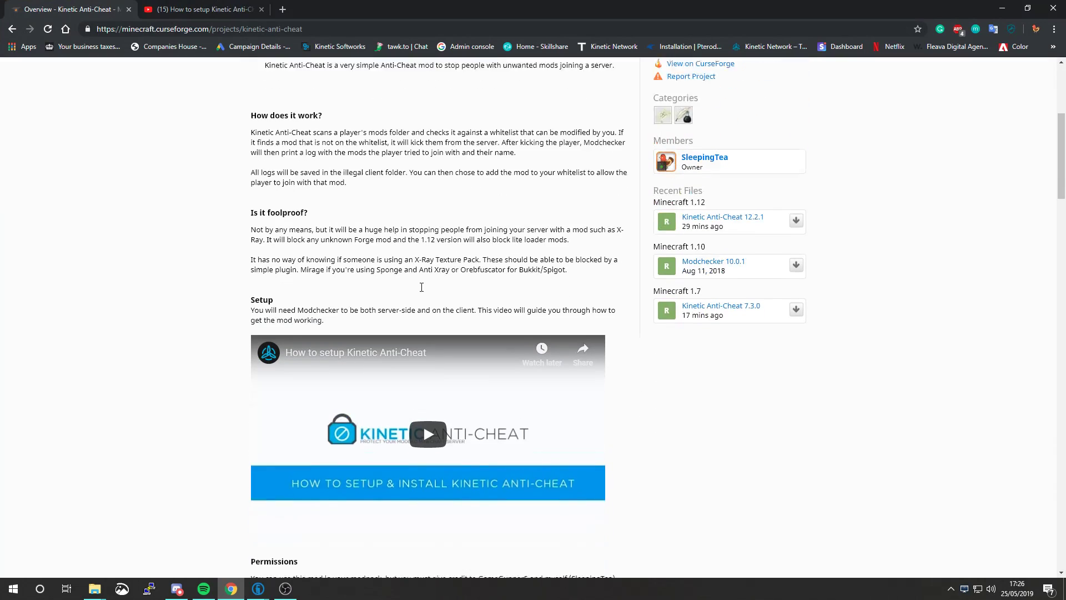
scroll(421, 287, up, 1)
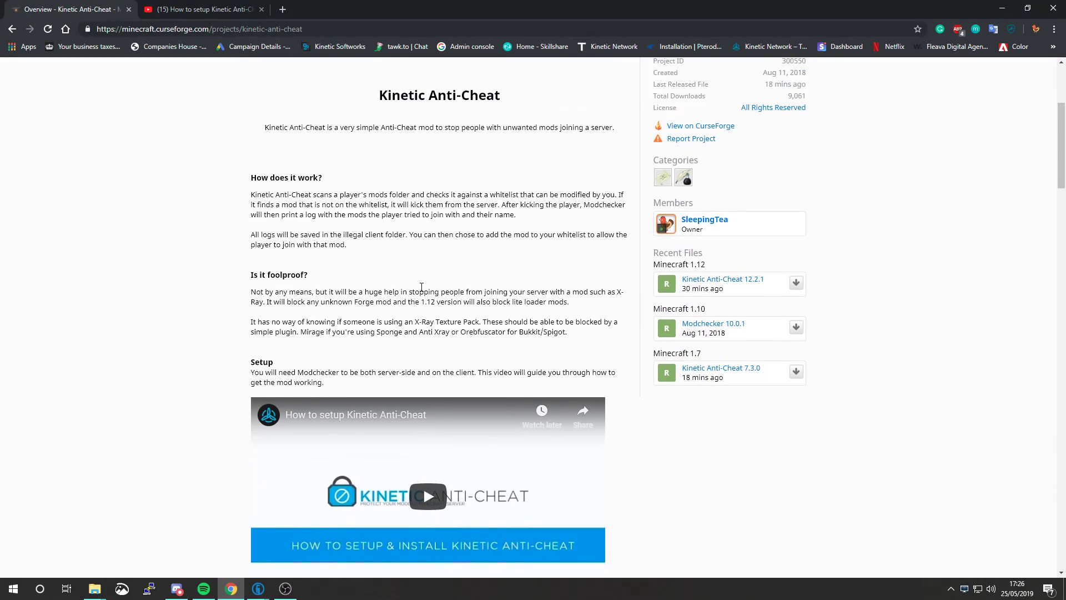